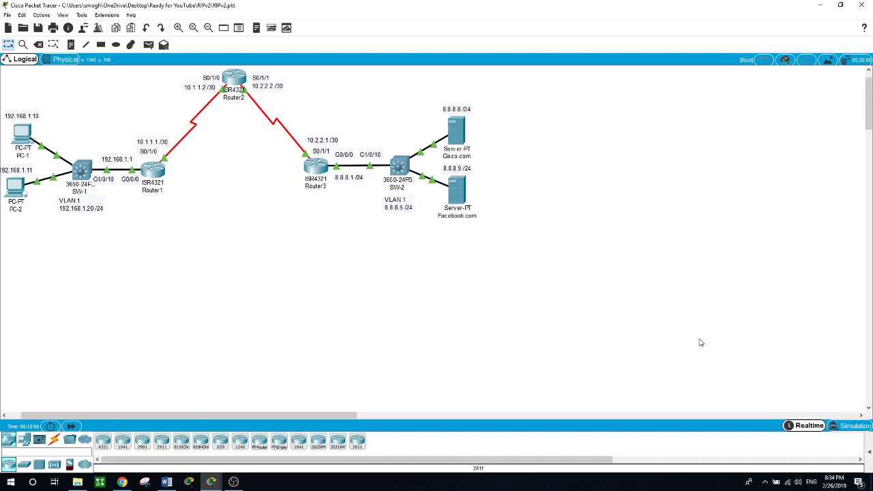
Open Router1's command line and enter privileged EXEC mode with the command en.
left_click_drag(333, 414, 329, 414)
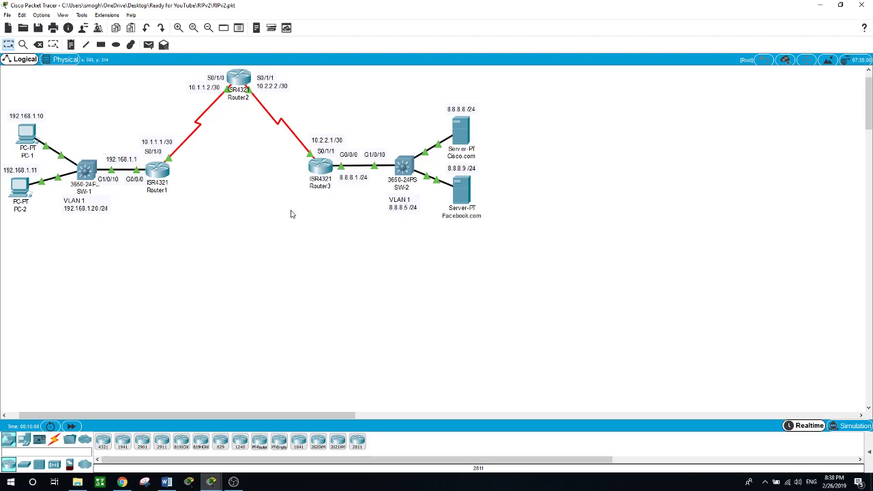
left_click(163, 175)
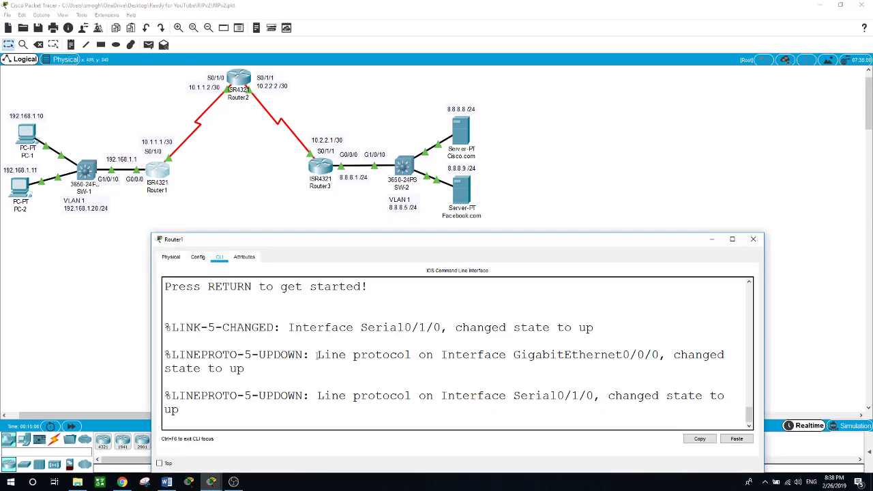
key("Return")
type("sh")
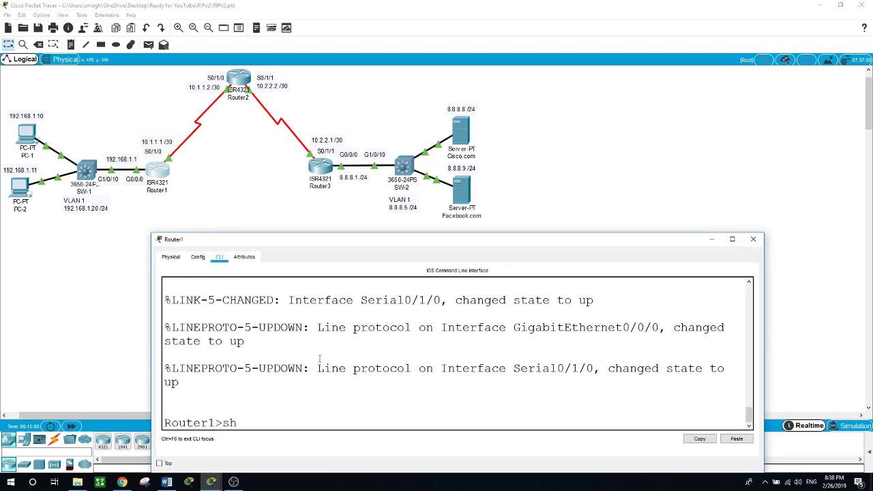
key("BackSpace")
key("BackSpace")
type("en")
key("Return")
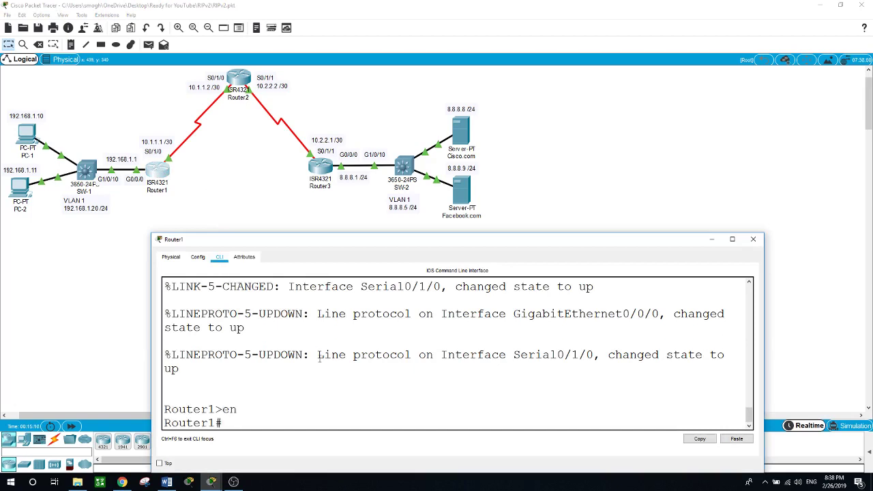
Run show ip int brief on Router1 and examine the IP addresses of GigabitEthernet0/0/0 and Serial0/1/0.
type("show ip int brief")
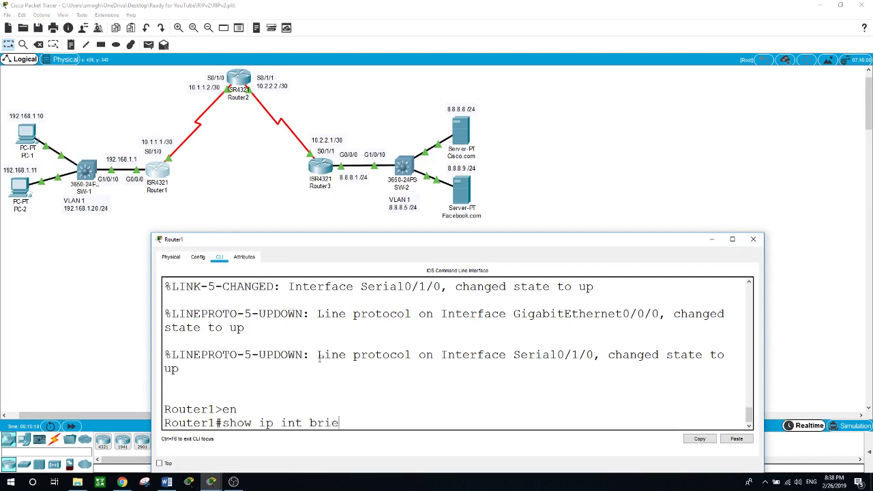
key("Return")
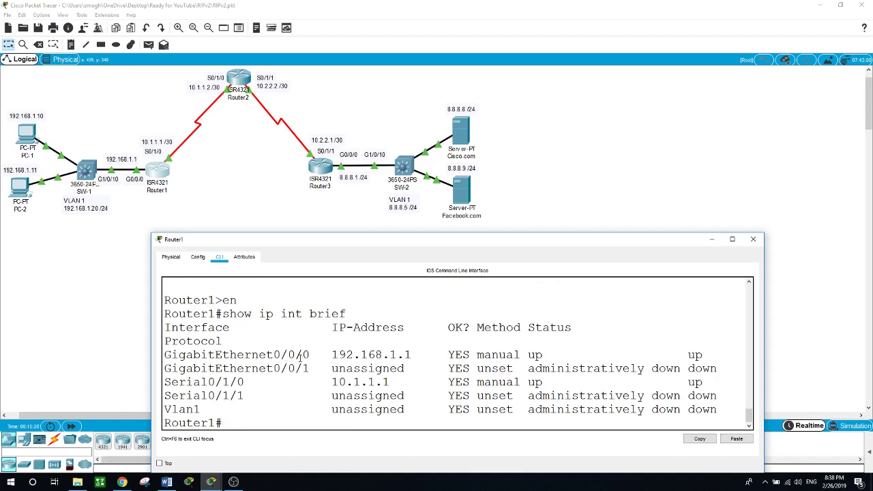
left_click_drag(411, 355, 331, 356)
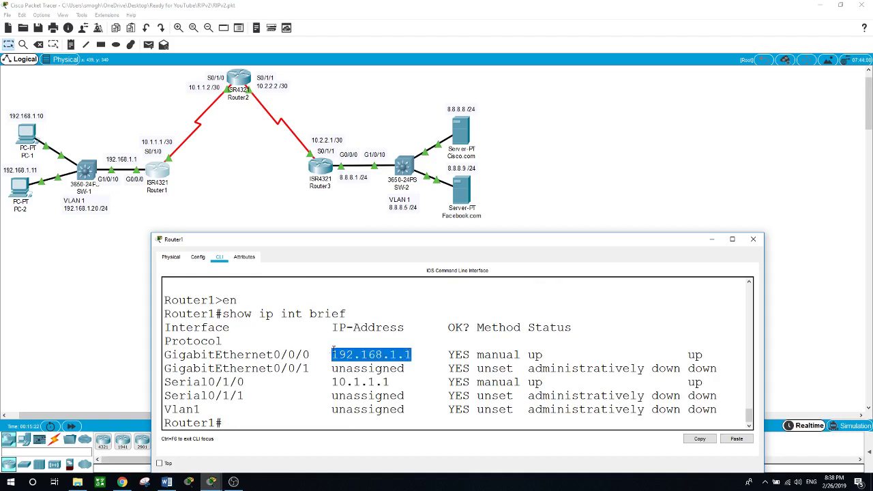
left_click_drag(388, 381, 333, 382)
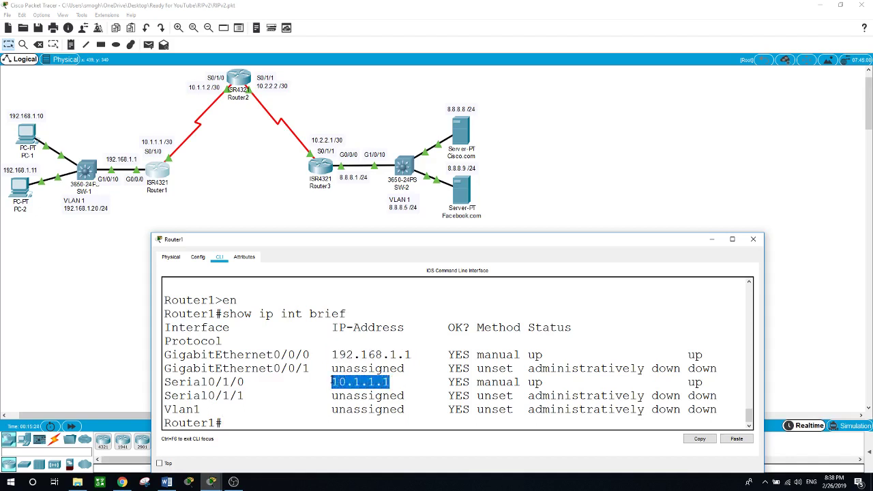
left_click(271, 423)
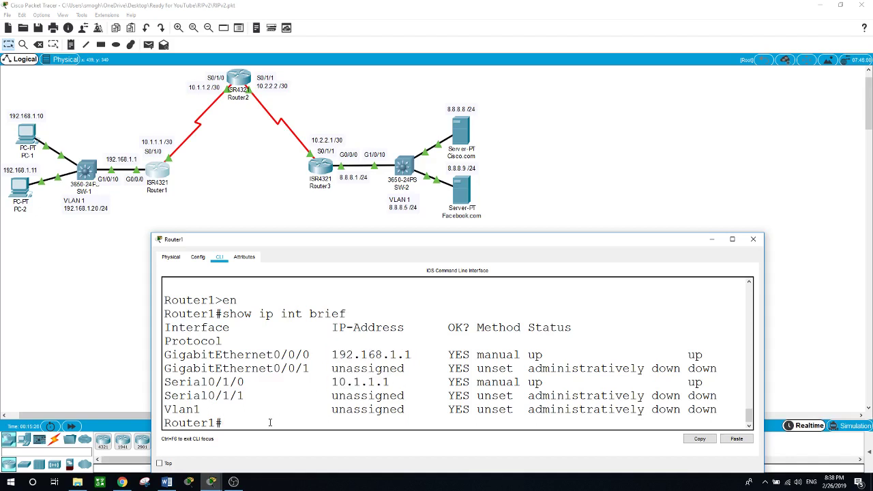
Check Router1's routing protocols and routing table with show ip protocols and show ip route.
type("show ip prot")
key("Tab")
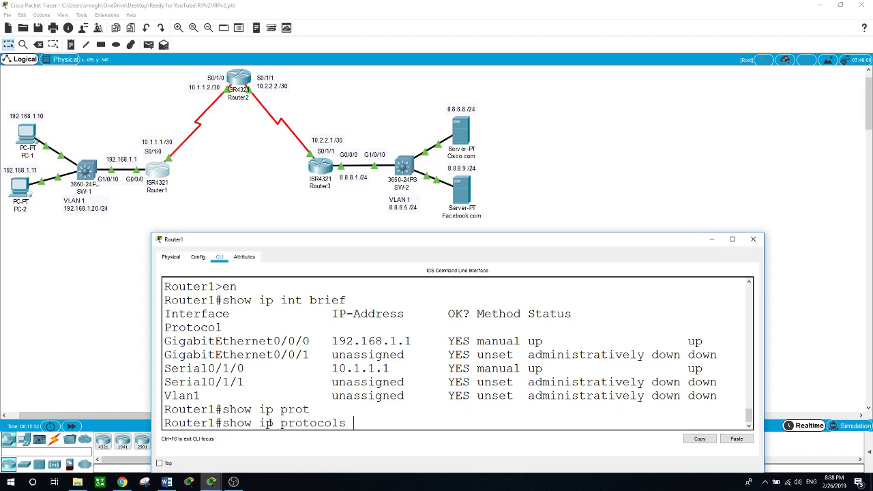
key("Return")
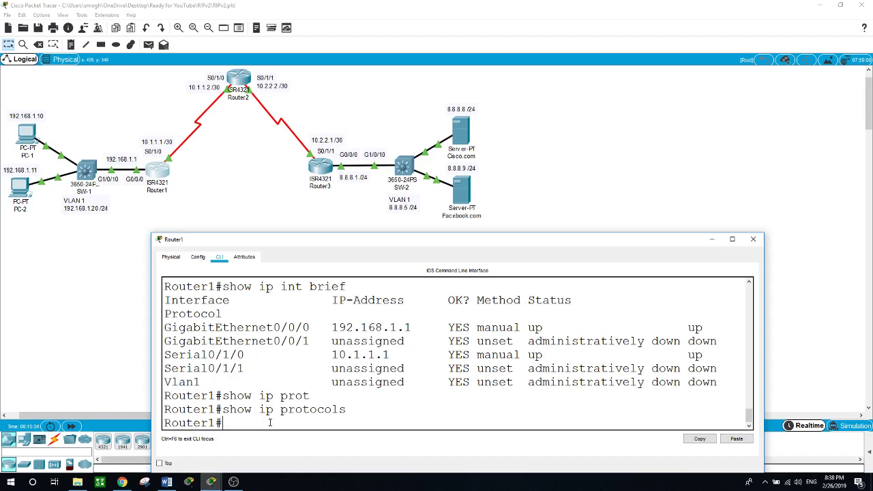
type("show ip route")
key("Return")
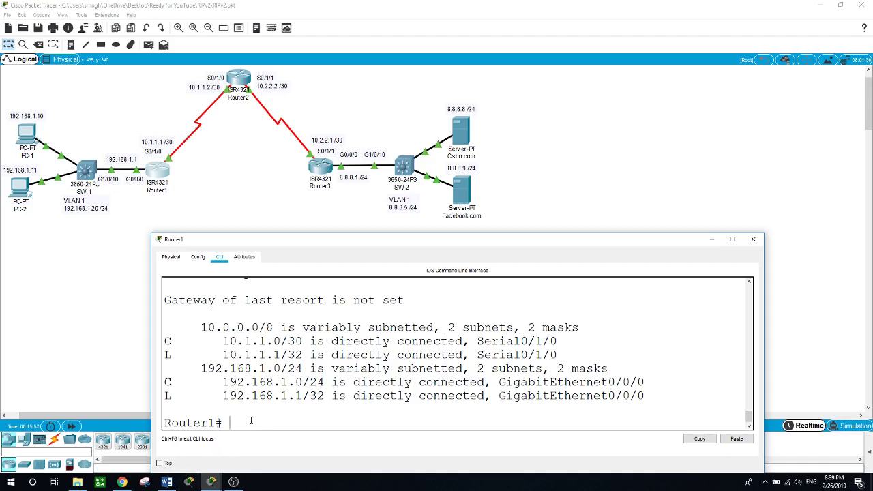
Enter global configuration mode on Router1 and enable RIP with version 2.
type("conf t")
key("Return")
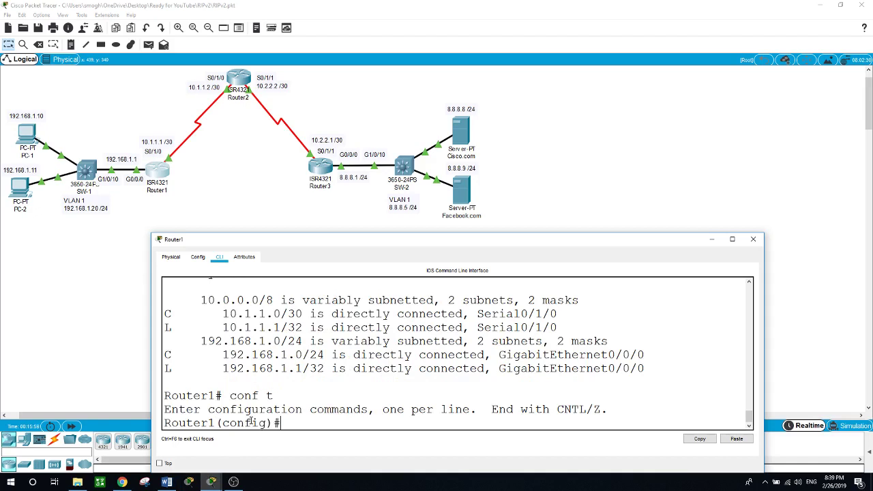
type("router rip")
key("Return")
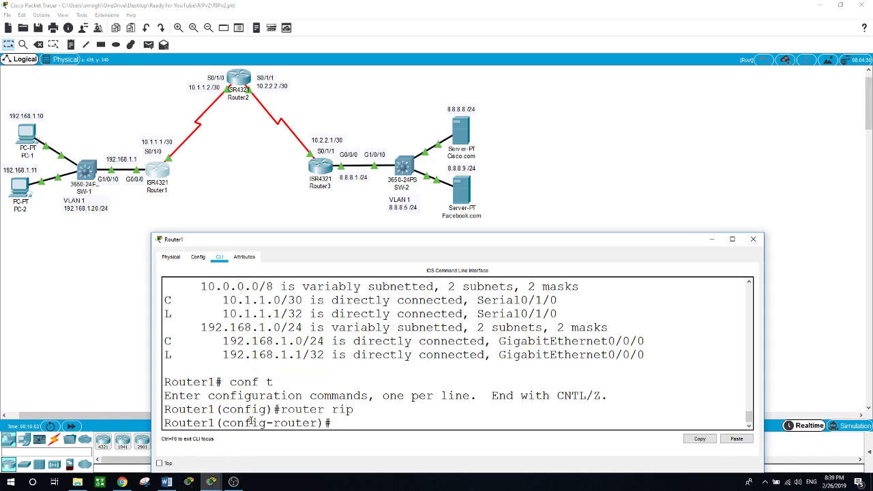
type("version ?")
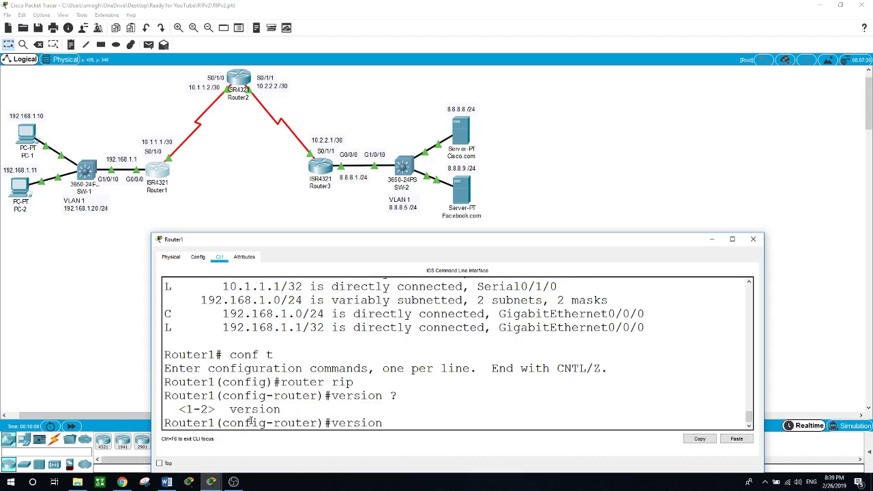
type("2")
key("Return")
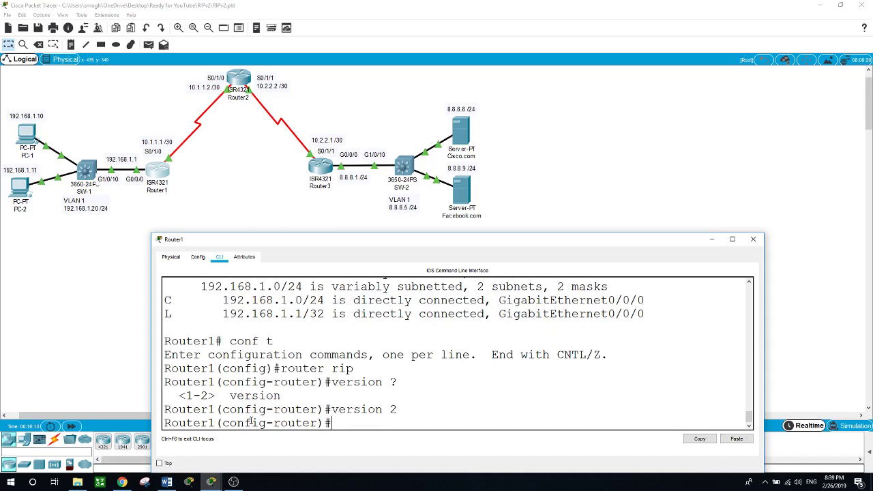
Advertise networks 192.168.1.0 and 10.1.1.0 in Router1's RIP configuration.
type("network 192.168.1.0")
key("Return")
type("network")
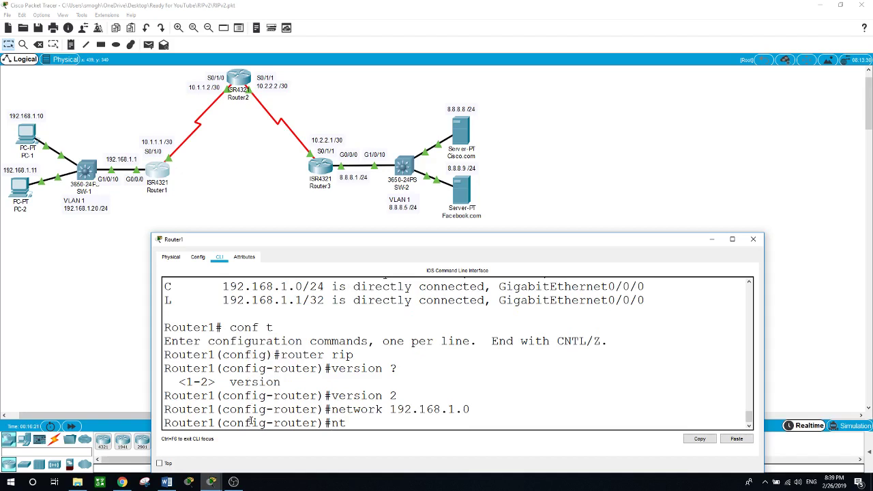
type(" 10.1.1.0")
key("Return")
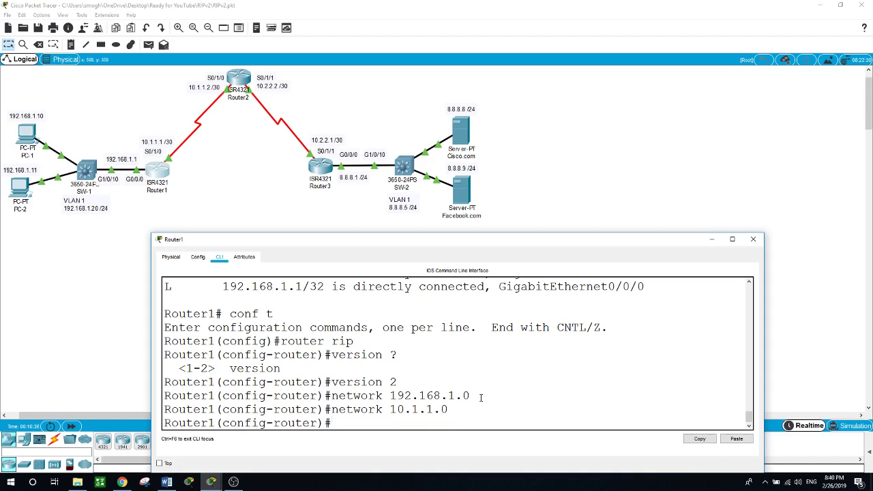
Disable RIP route summarization on Router1 with no auto-summary and end the configuration session.
type("no aut")
key("Tab")
key("Return")
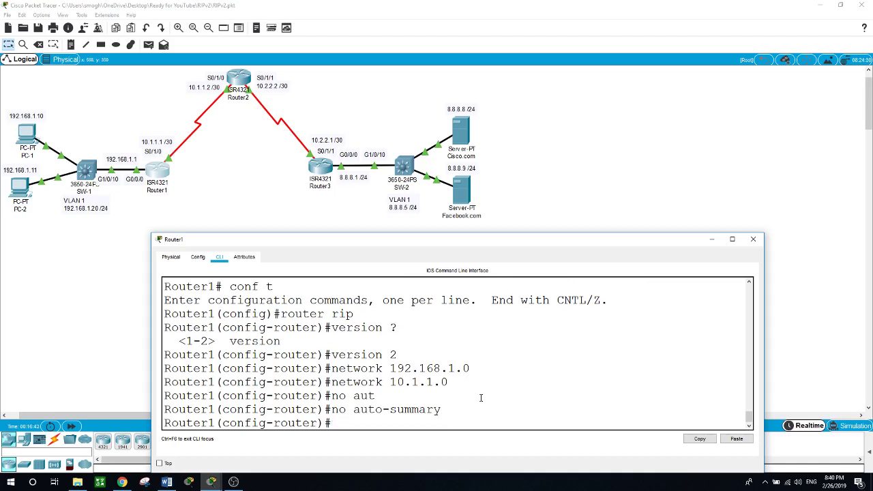
type("end")
key("Return")
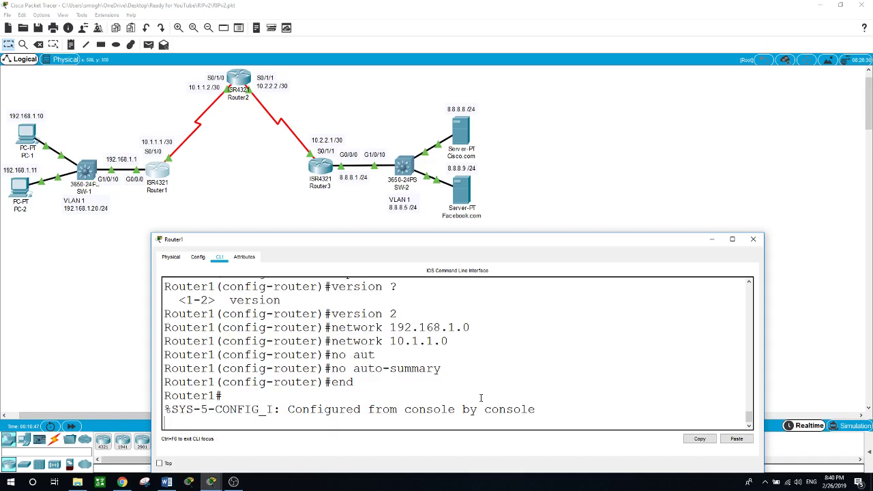
Run show ip protocols on Router1 to list its routing protocol settings.
type("show")
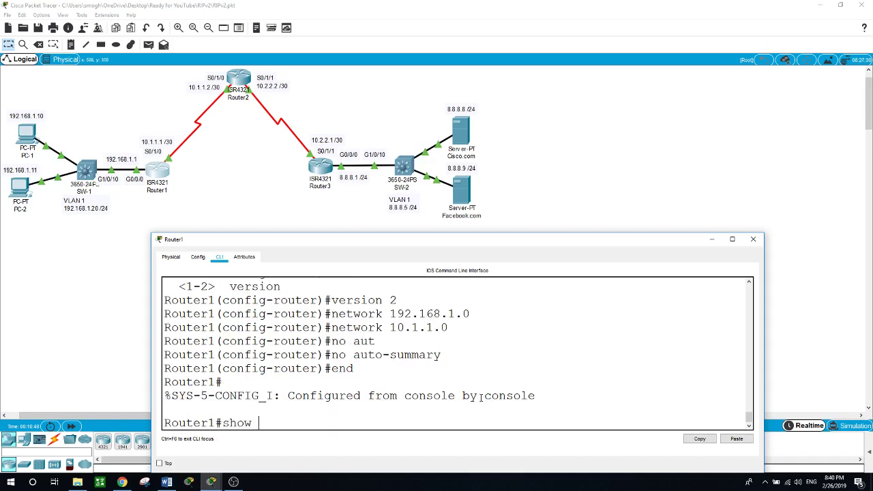
type(" ip rpto")
key("BackSpace")
key("BackSpace")
key("BackSpace")
key("BackSpace")
type("pro")
key("Tab")
key("Return")
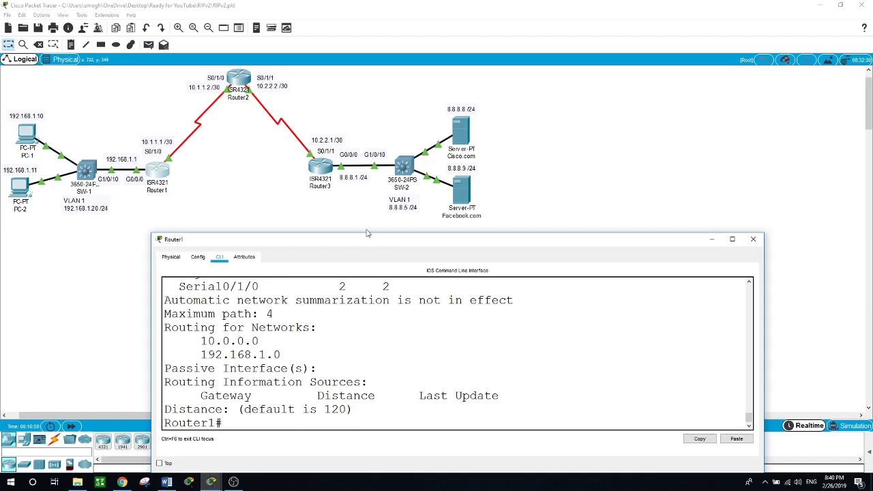
Examine the protocol output for the routing protocol, the send and receive versions per interface, and the routed networks.
left_click_drag(367, 233, 381, 123)
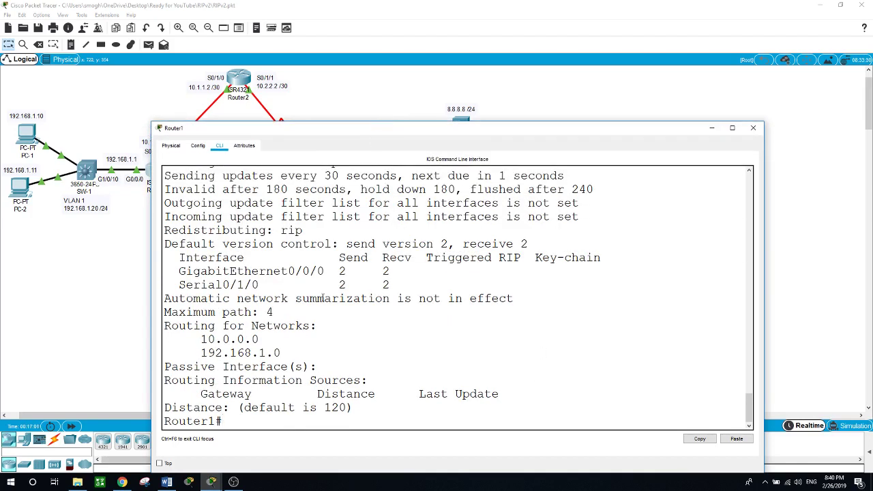
scroll(321, 298, "up", 2)
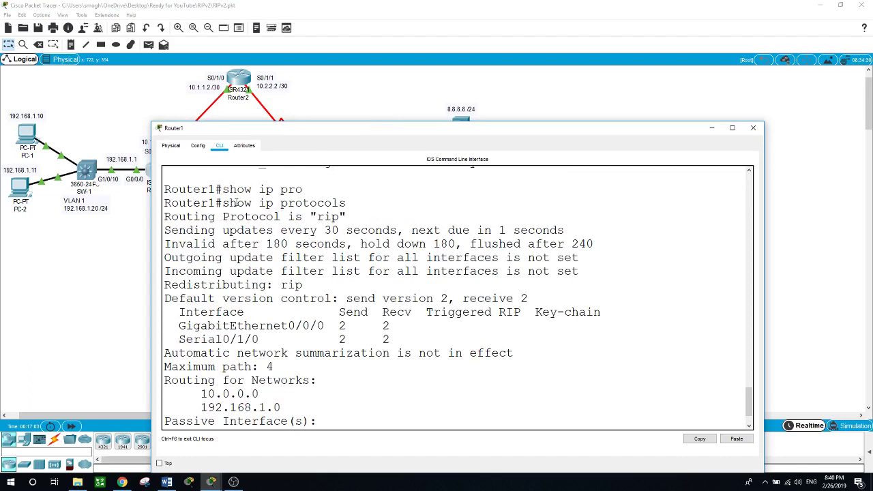
left_click_drag(347, 217, 309, 217)
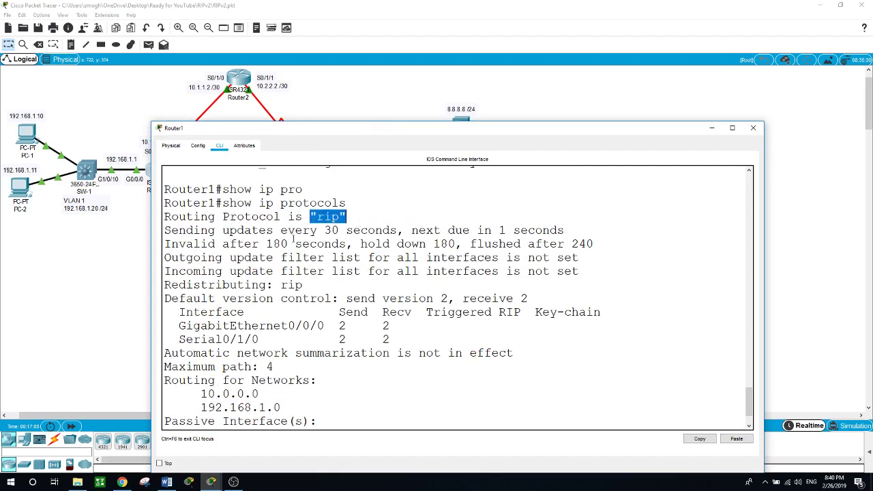
scroll(337, 261, "down", 2)
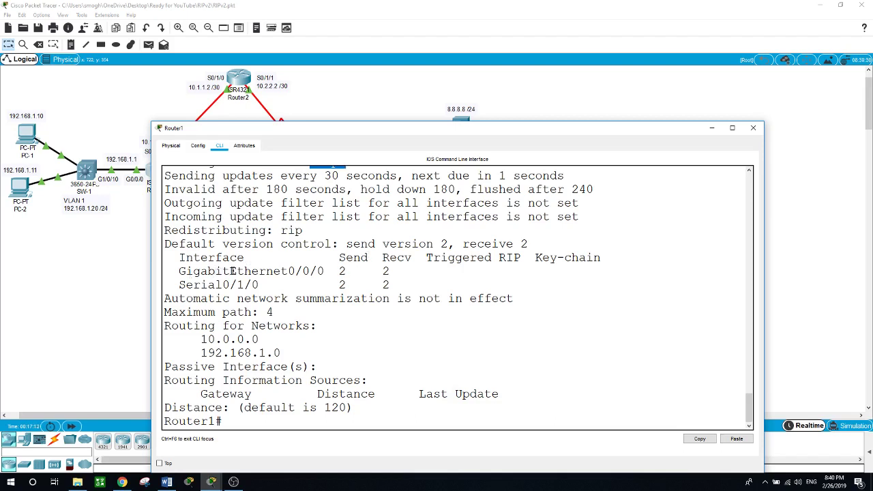
left_click_drag(337, 270, 397, 270)
left_click_drag(178, 285, 275, 285)
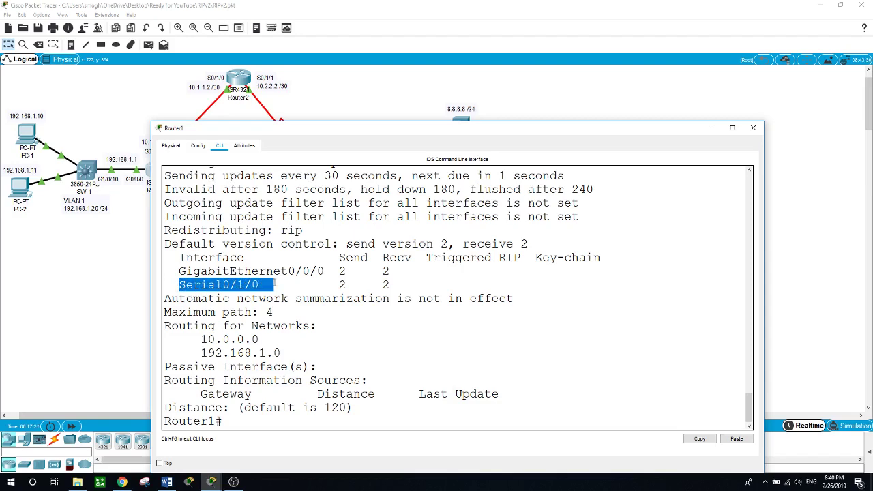
left_click_drag(344, 128, 376, 154)
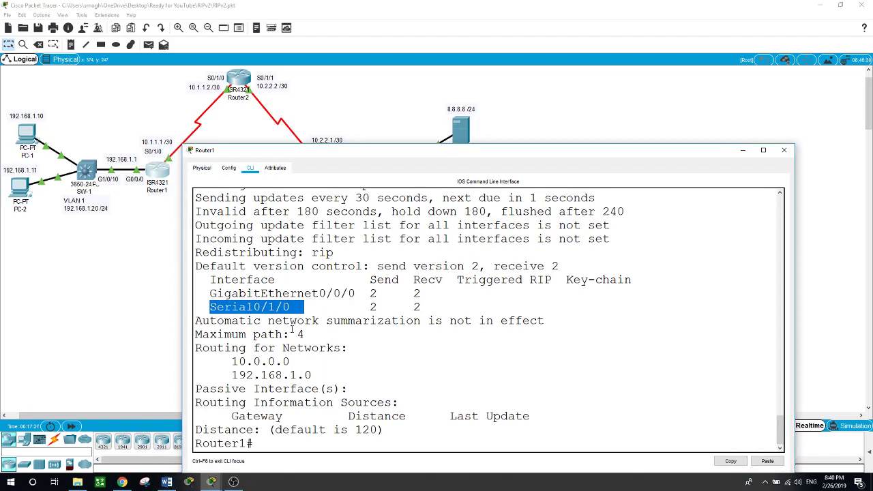
left_click_drag(232, 362, 325, 374)
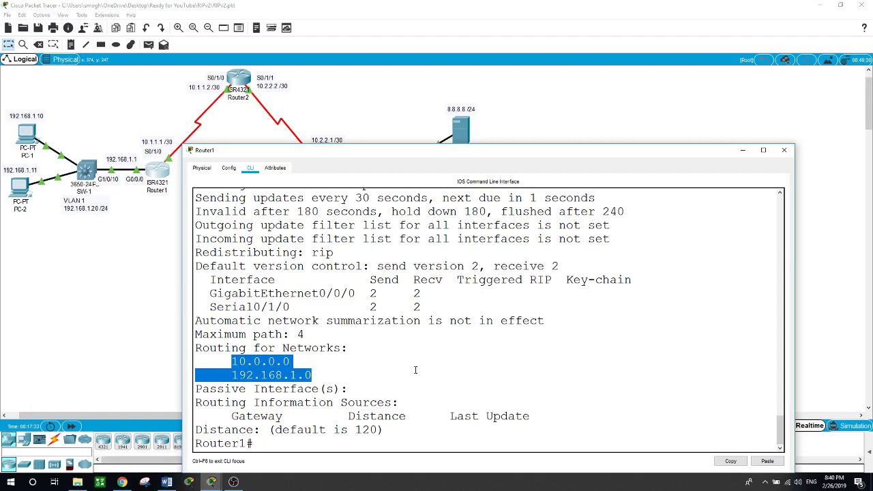
Display Router1's routing table again with show ip route.
left_click(359, 447)
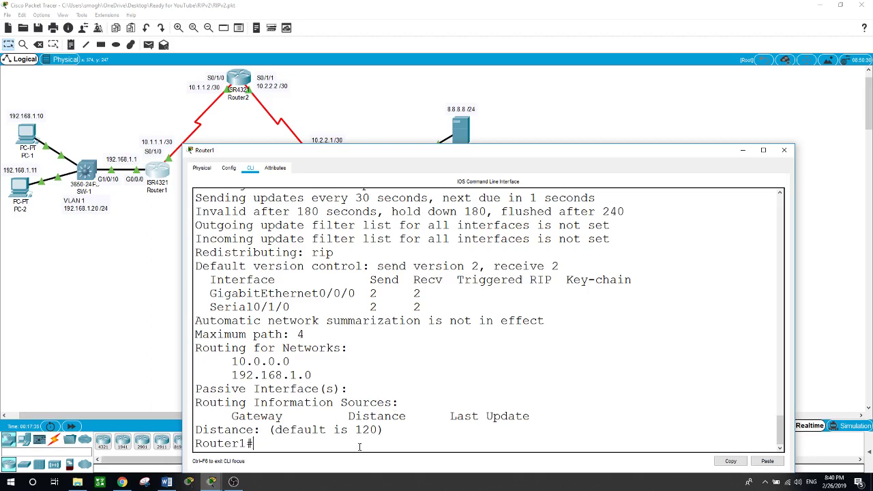
type("show ip route")
key("Return")
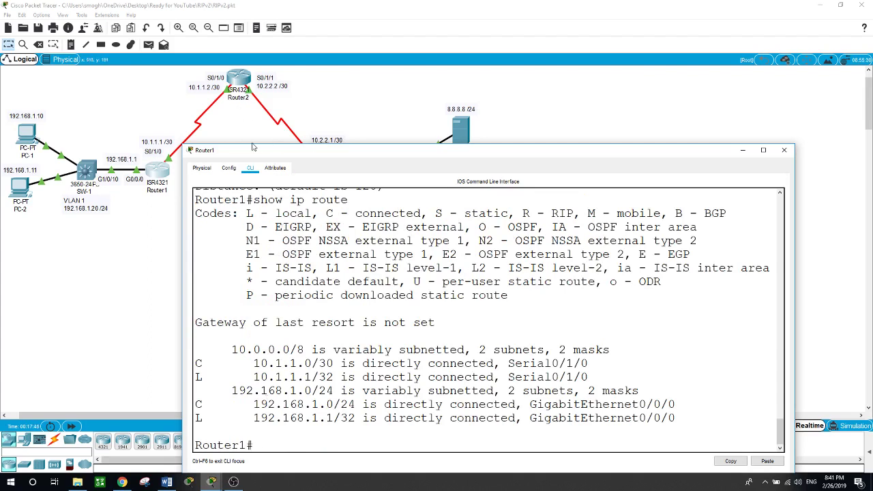
Open Router2's command line and enter global configuration mode with en and conf t.
left_click(239, 82)
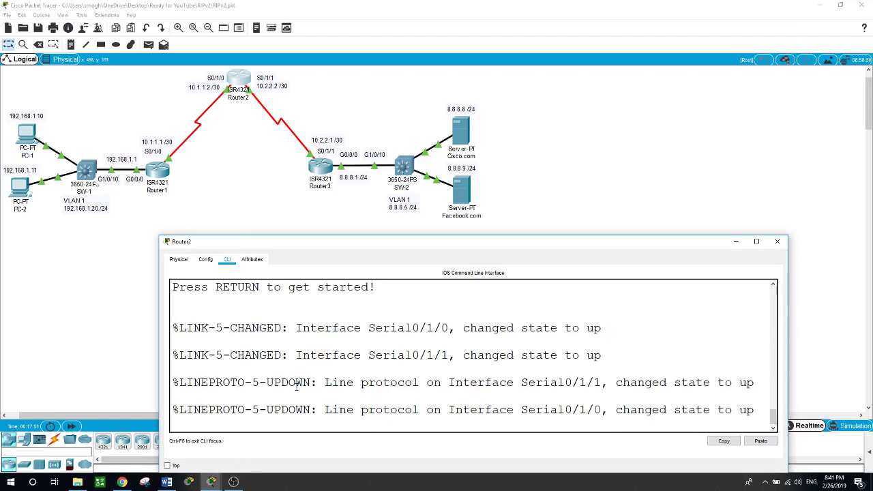
key("Return")
type("en")
key("Return")
type("conf t")
key("Return")
Enable RIP version 2 on Router2 and advertise network 10.1.1.0.
type("router rip")
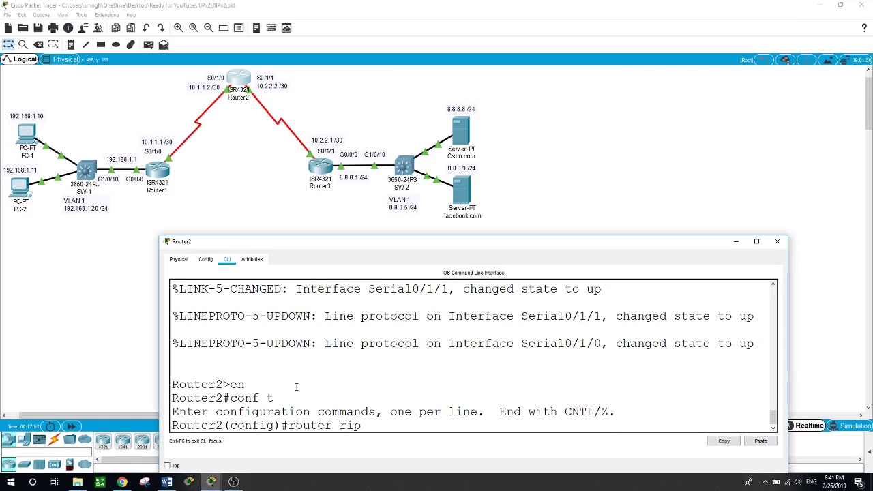
key("Return")
type("version 2")
key("Return")
type("network 10.1.1.0")
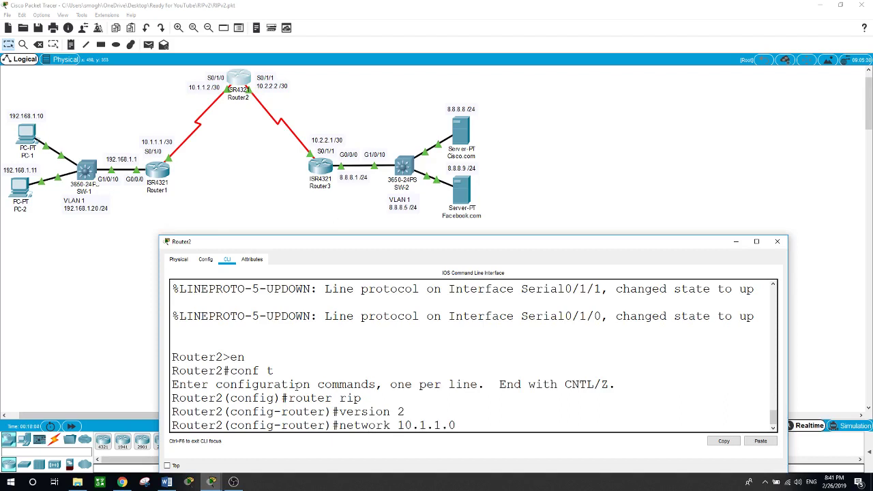
key("Return")
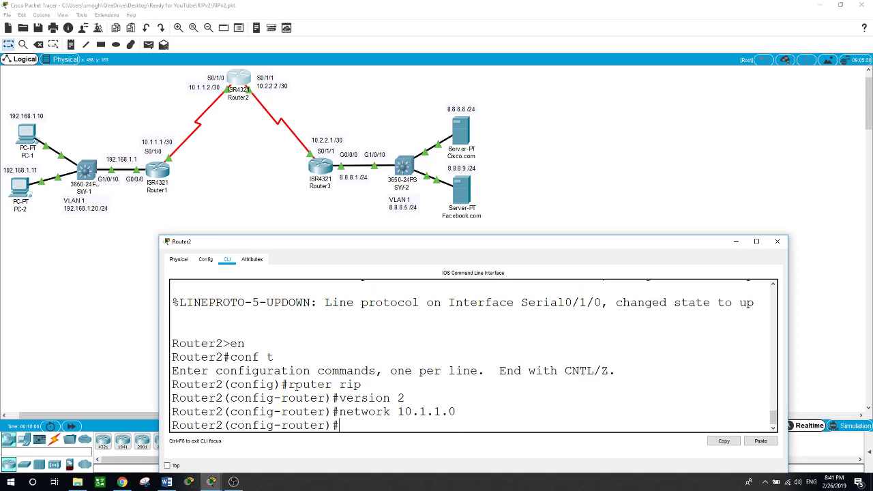
Advertise network 10.2.2.0 in Router2's RIP configuration.
type("network 10.2.20")
key("Return")
key("Up")
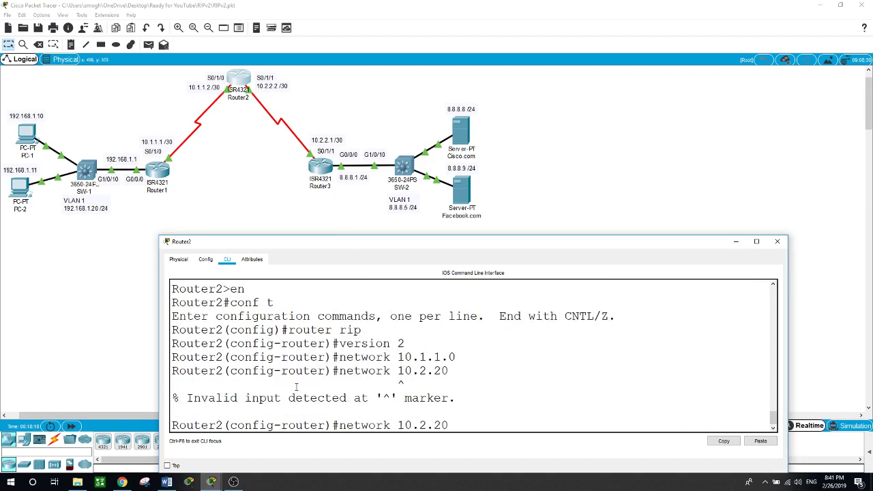
key("BackSpace")
type(".0")
key("Return")
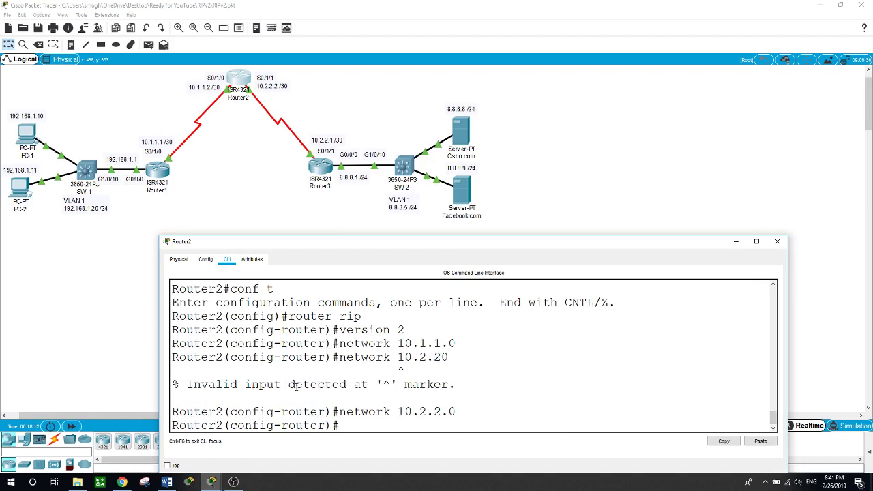
Disable automatic summarization on Router2 with no auto-summary and return to privileged EXEC mode.
type("no auto")
key("Tab")
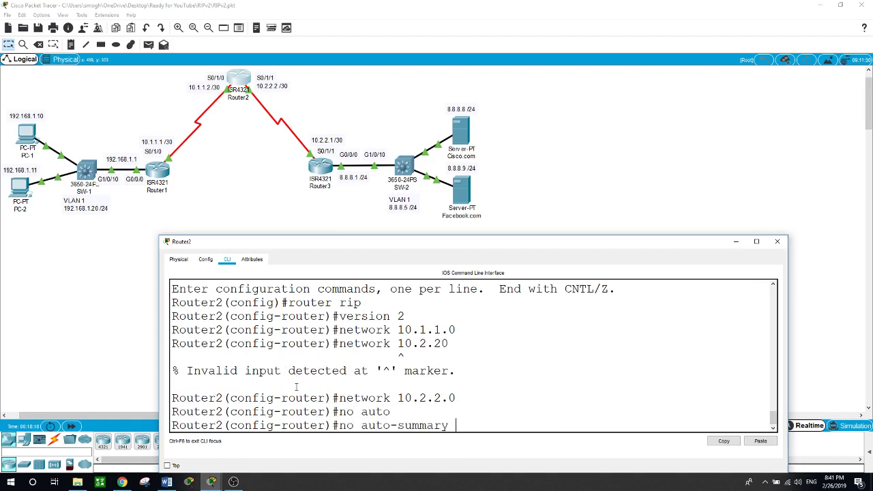
key("Return")
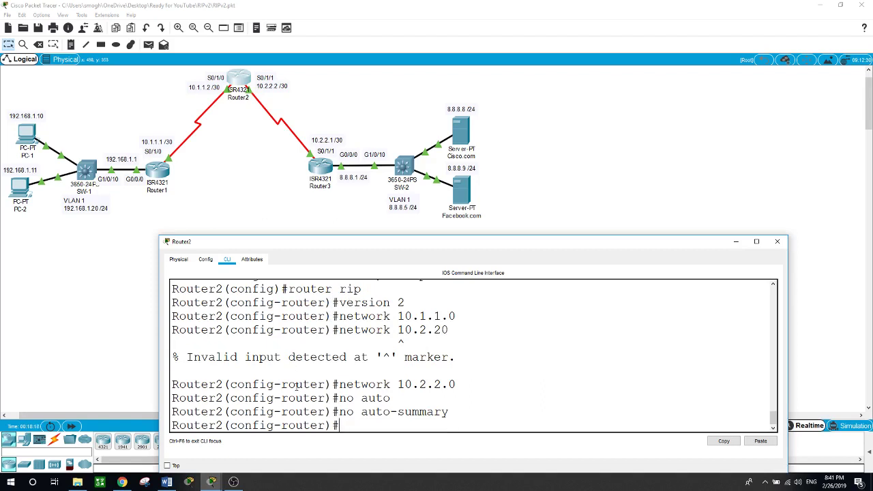
type("end")
key("Return")
Display Router2's RIP database with show ip rip database.
type("show ip rip dat")
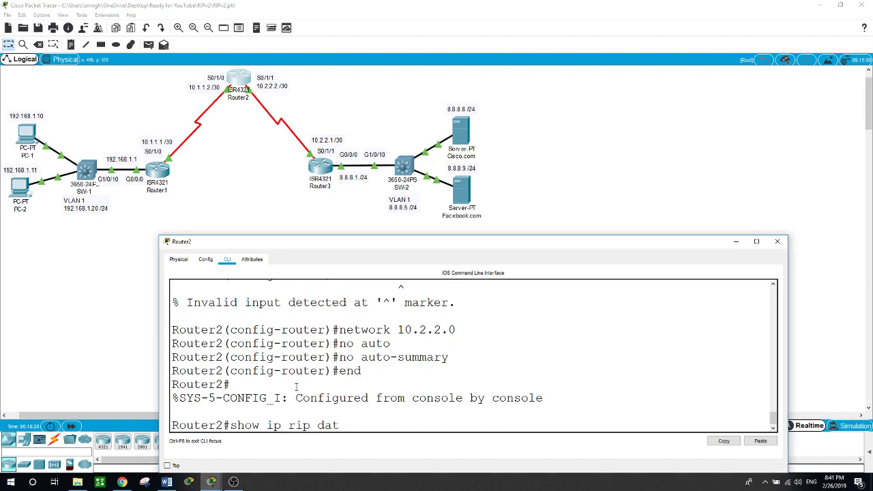
key("Tab")
key("Return")
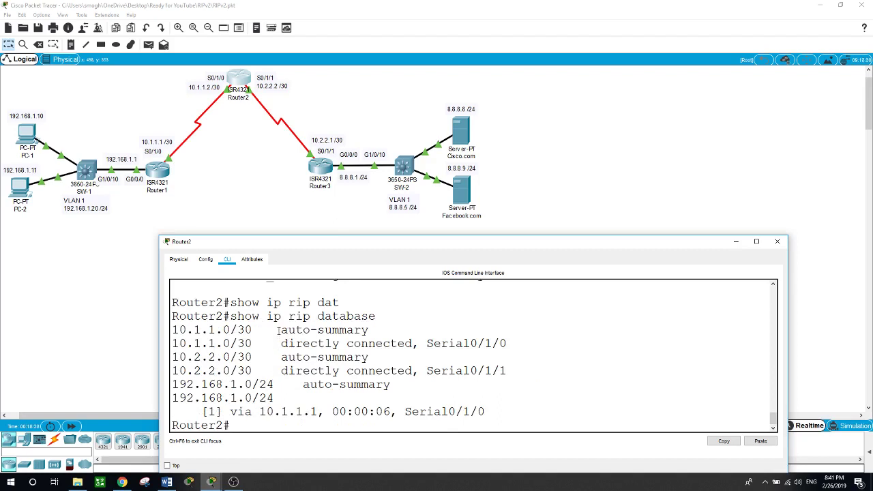
scroll(245, 339, "up", 1)
scroll(247, 369, "down", 1)
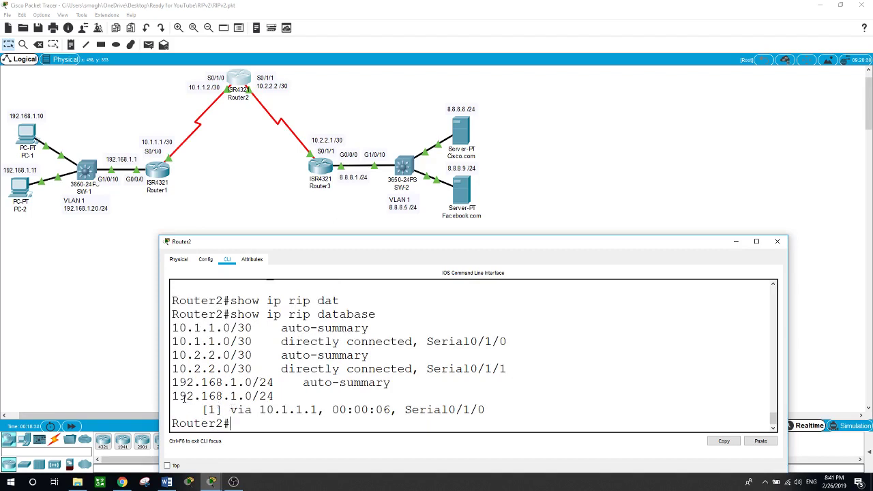
Examine the learned 192.168.1.0 entry in Router2's RIP database for its next-hop address and exit interface.
left_click_drag(180, 398, 325, 410)
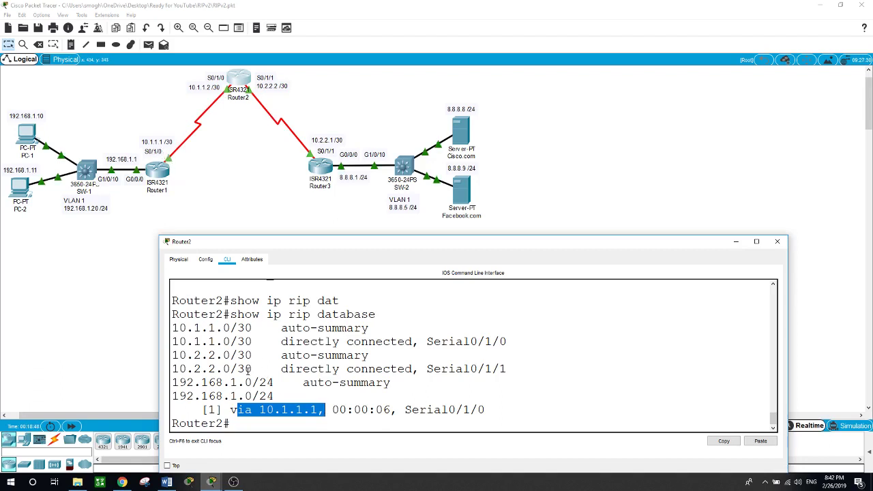
left_click_drag(172, 396, 254, 397)
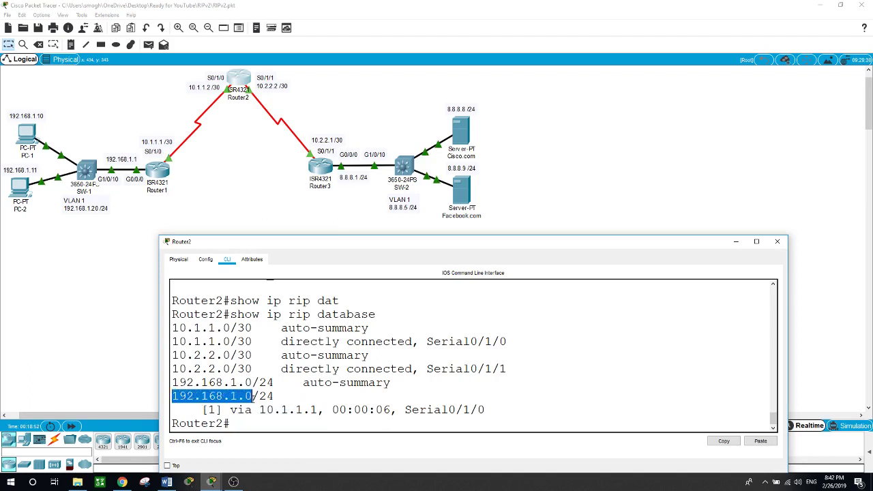
left_click_drag(259, 410, 326, 410)
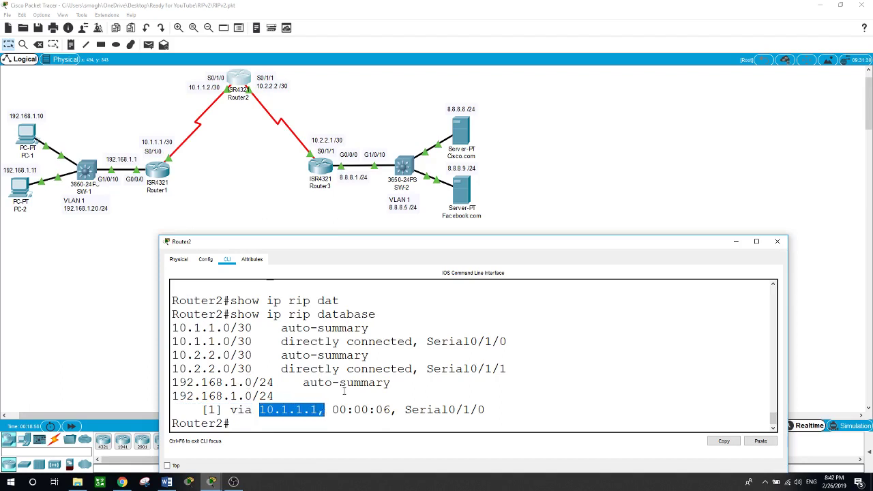
left_click(408, 410)
left_click_drag(407, 410, 486, 410)
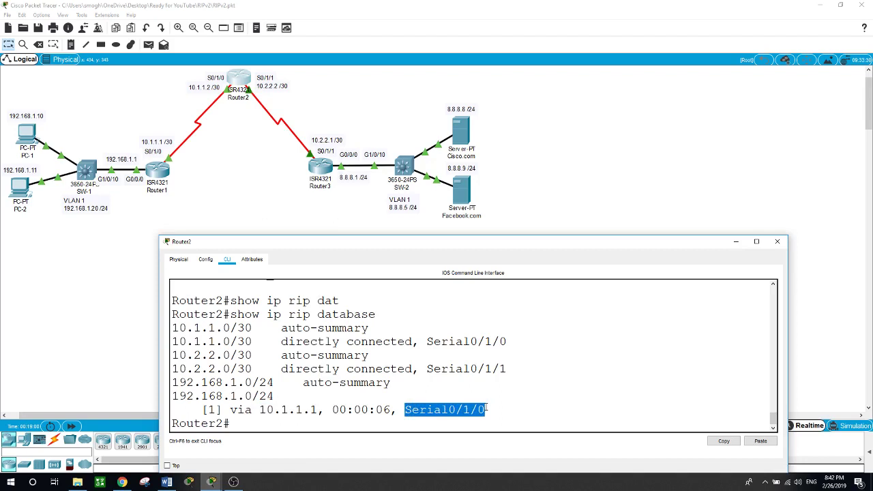
Open Router3's command line and enter global configuration mode with en and conf t.
left_click(246, 164)
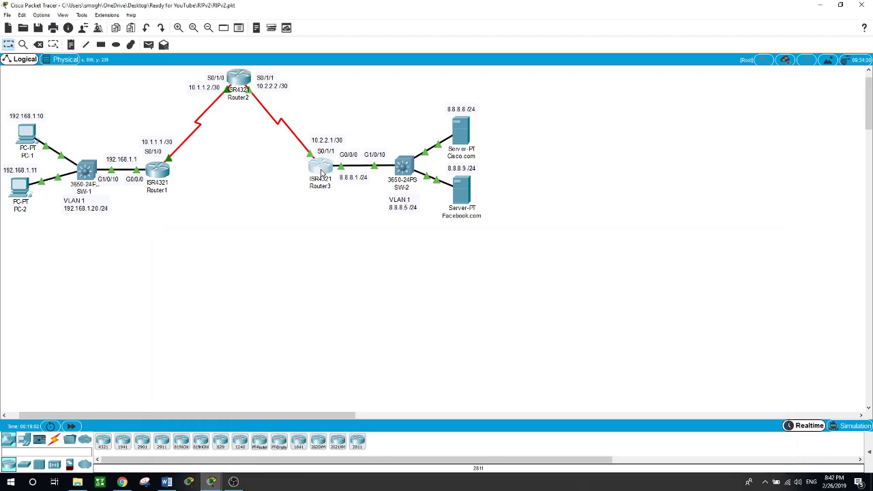
left_click(321, 170)
key("Return")
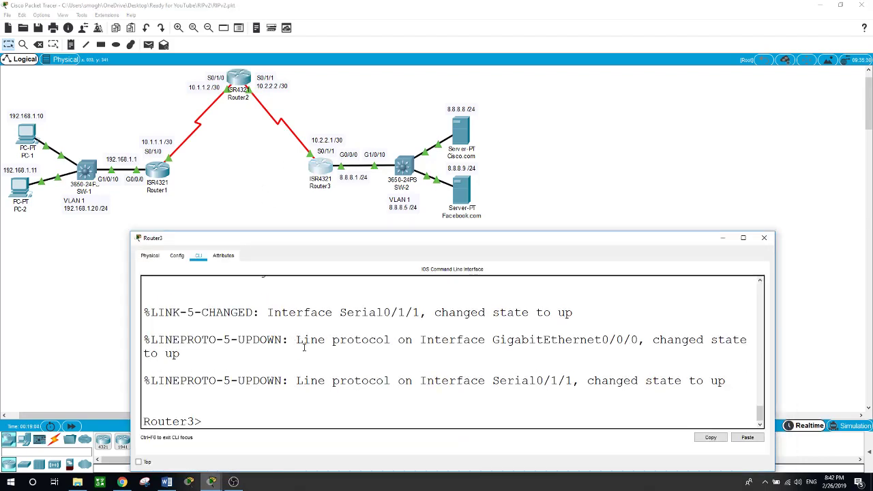
type("en")
key("Return")
type("cofn")
key("BackSpace")
key("BackSpace")
type("nf t")
key("Return")
Enable RIP routing on Router3 and set it to version 2.
type("router")
type("rip")
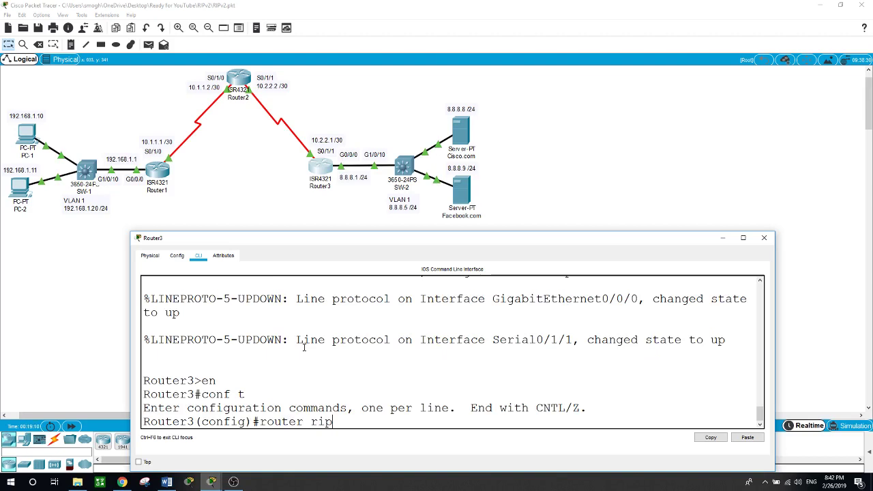
key("Return")
type("version")
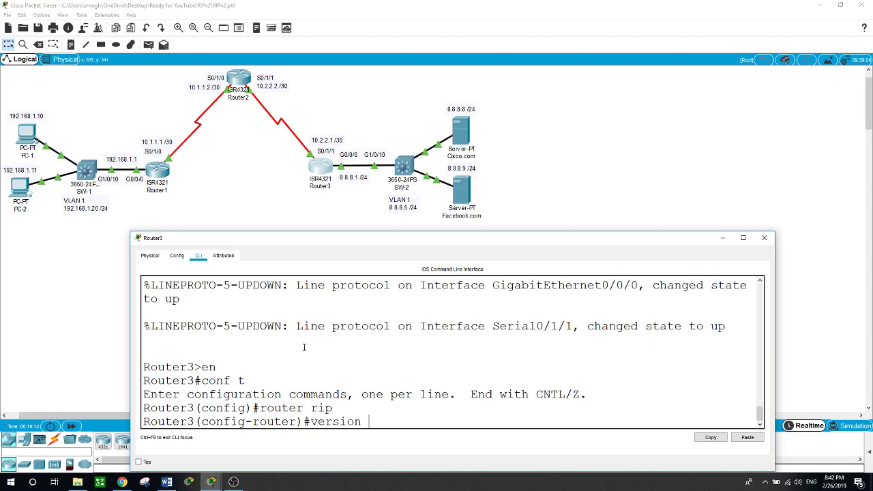
type(" 2")
key("Return")
Advertise networks 10.2.2.0 and 8.8.8.0 in Router3's RIP configuration.
type("netow")
type("k")
key("BackSpace")
key("BackSpace")
key("BackSpace")
type("work 10.2.2.0")
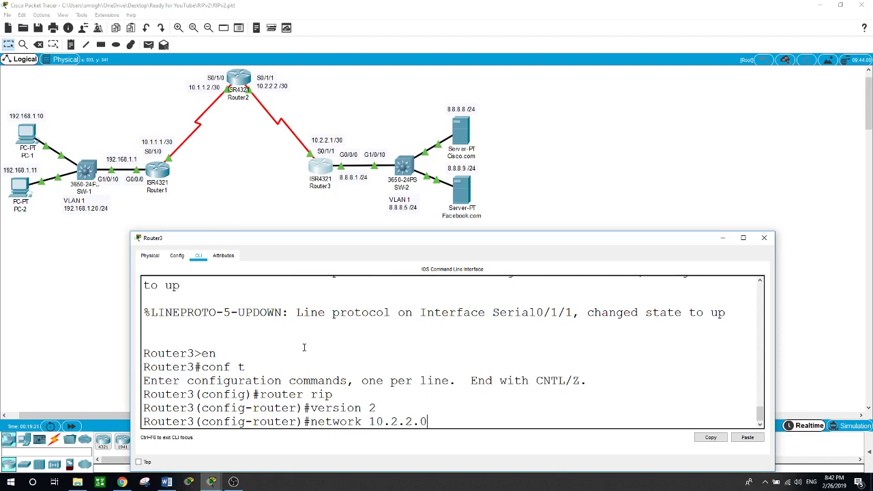
key("Return")
type("netwo")
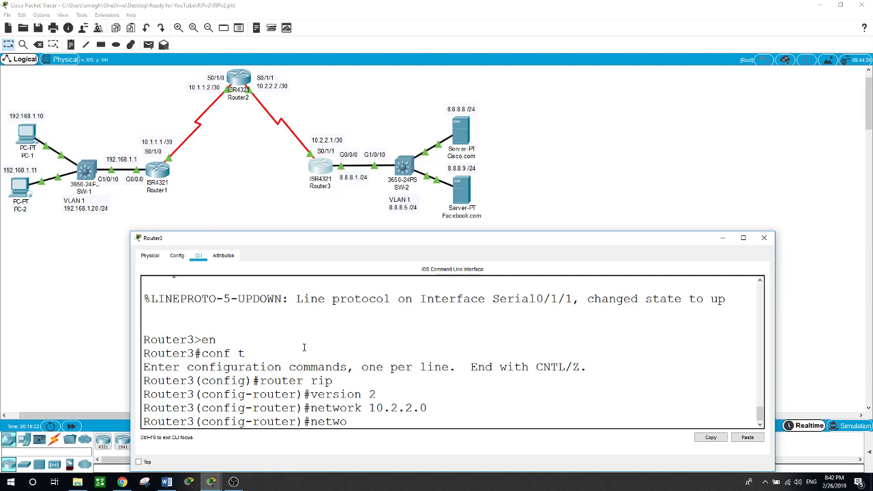
type("rk 8.8.8.0")
key("Return")
Disable automatic route summarization for RIP on Router3 with no auto-summary.
type("no auto-summary")
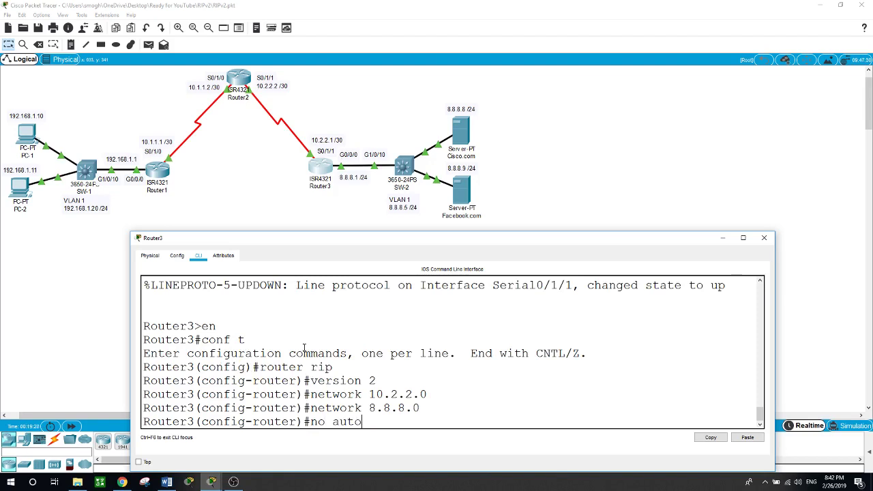
key("Tab")
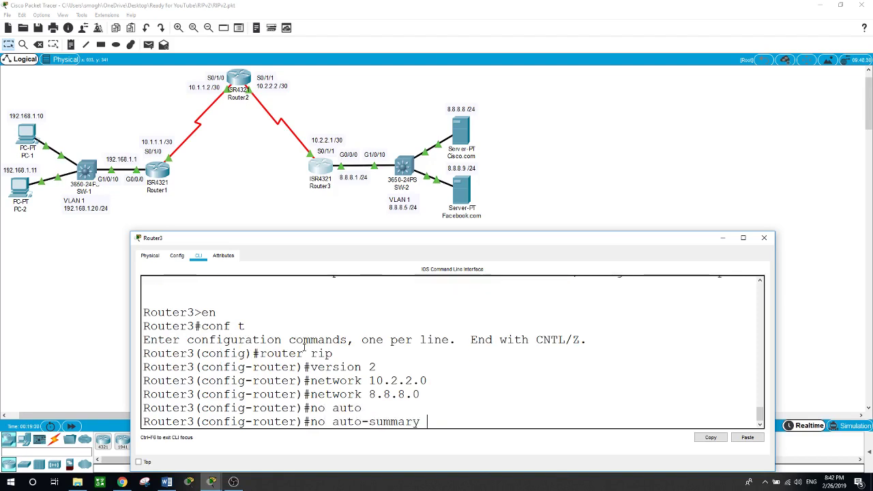
key("Return")
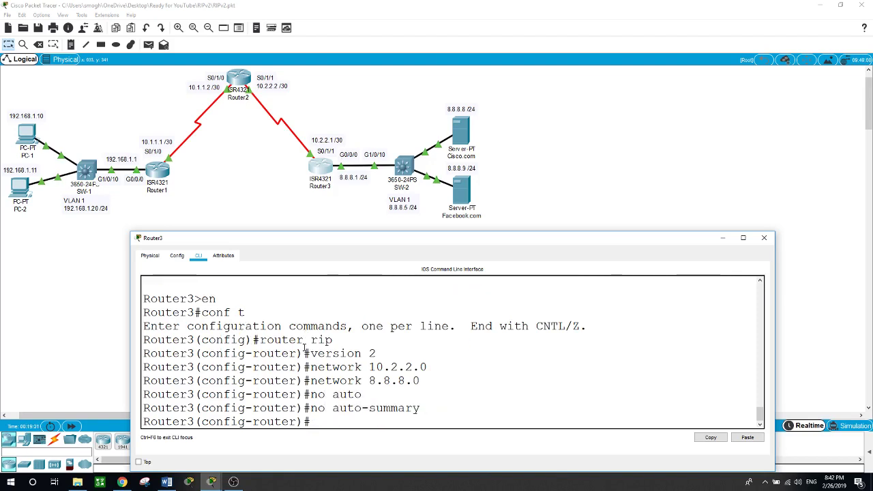
Ping the Cisco.com server at 8.8.8.8 from PC-1's command prompt.
left_click(104, 253)
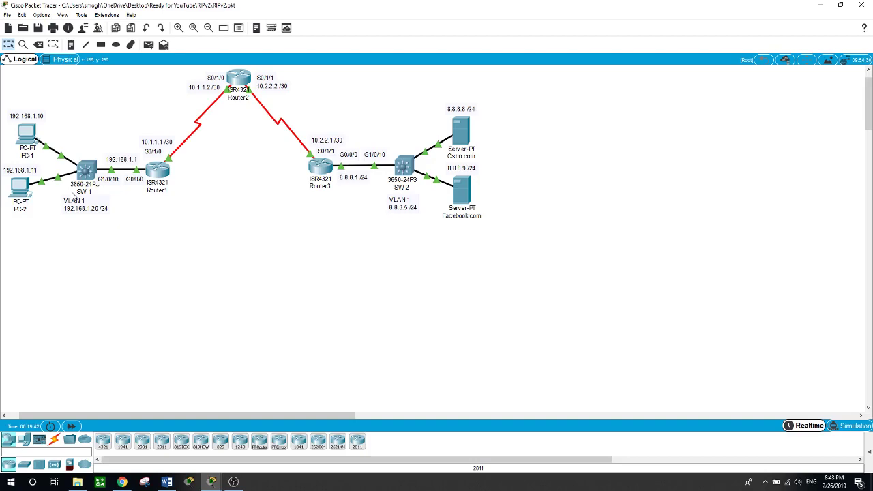
left_click(26, 135)
left_click_drag(416, 77, 651, 90)
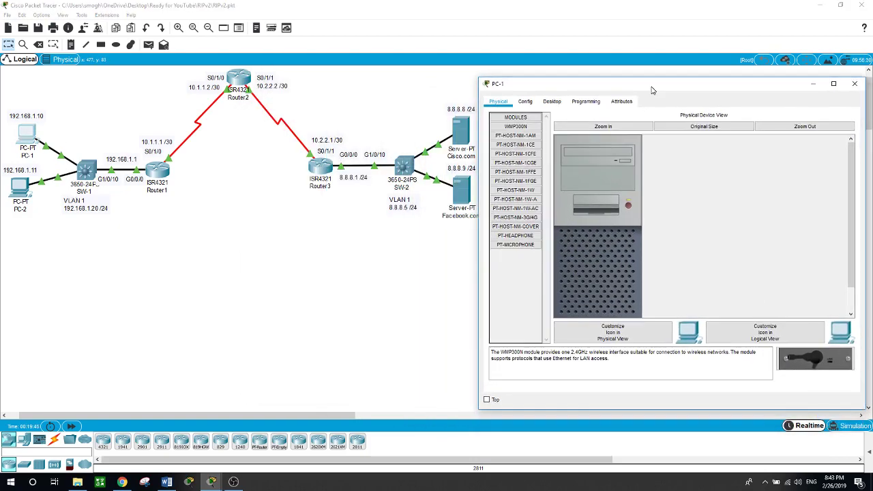
left_click(551, 101)
left_click(739, 141)
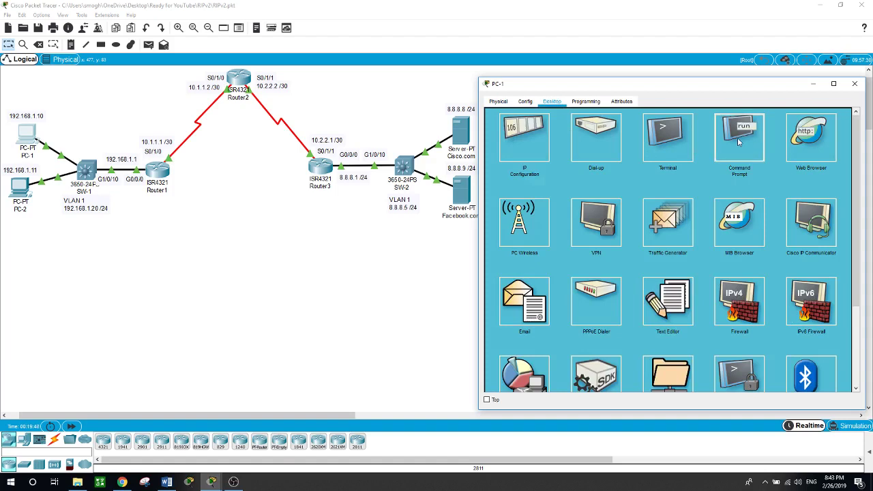
type("p")
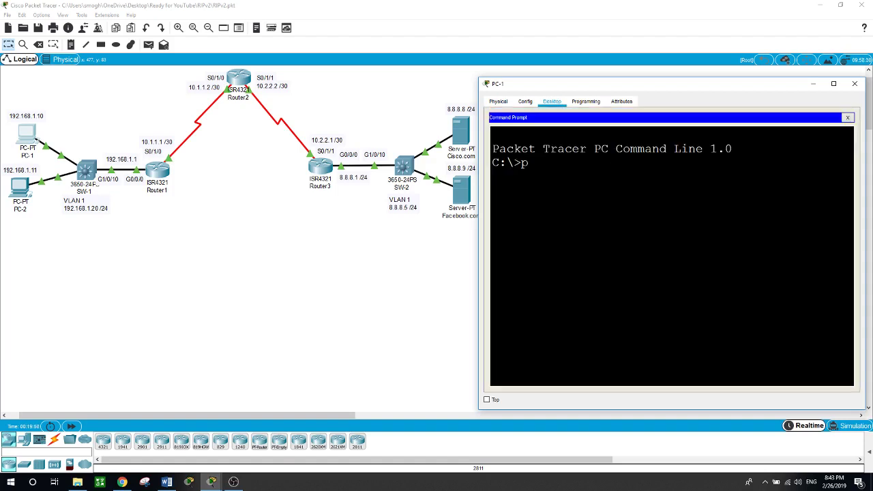
type("ing 8.8.8.8")
key("Return")
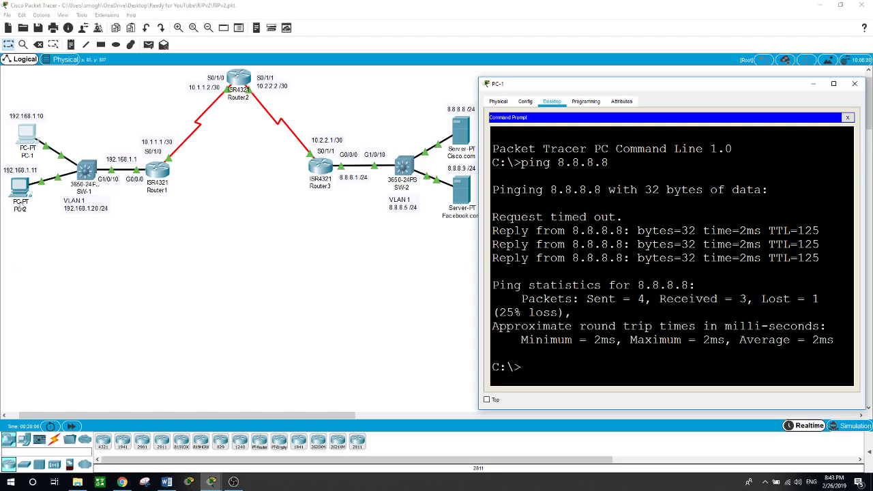
Load 8.8.8.8 in PC-2's web browser and open the site's Image page link.
left_click(19, 188)
left_click_drag(373, 79, 617, 94)
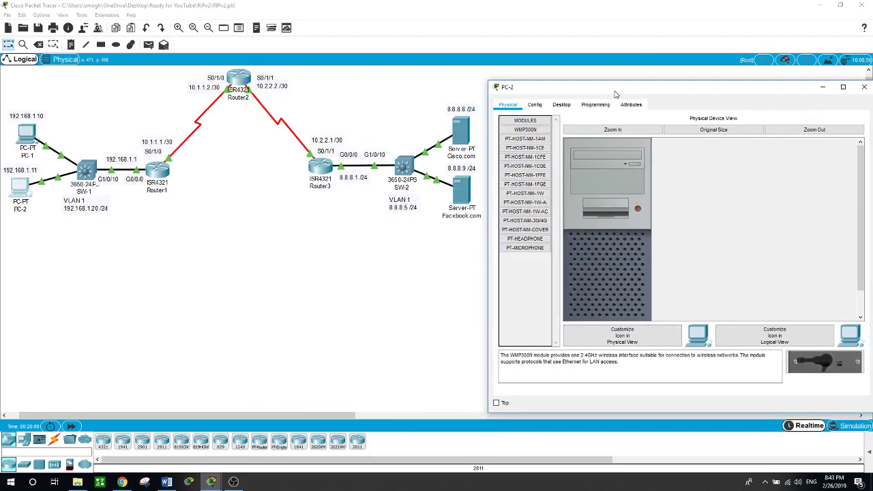
left_click(561, 104)
left_click(801, 140)
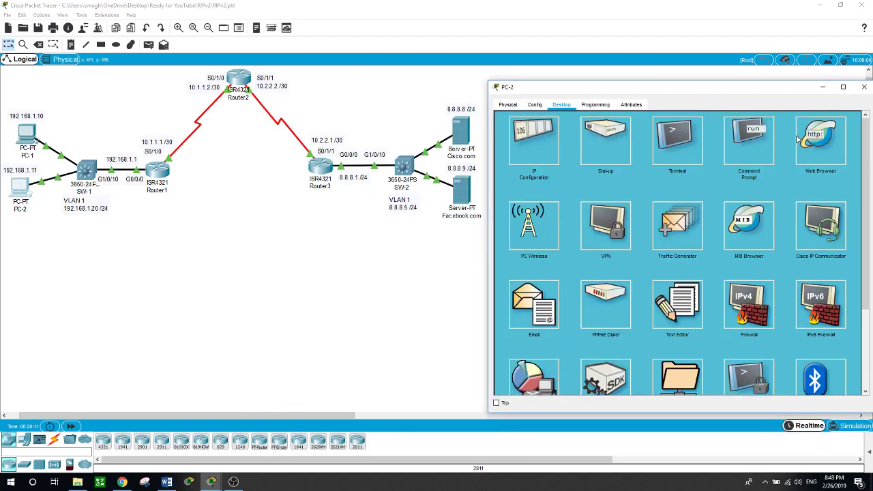
left_click(642, 135)
type("8.8.8.8")
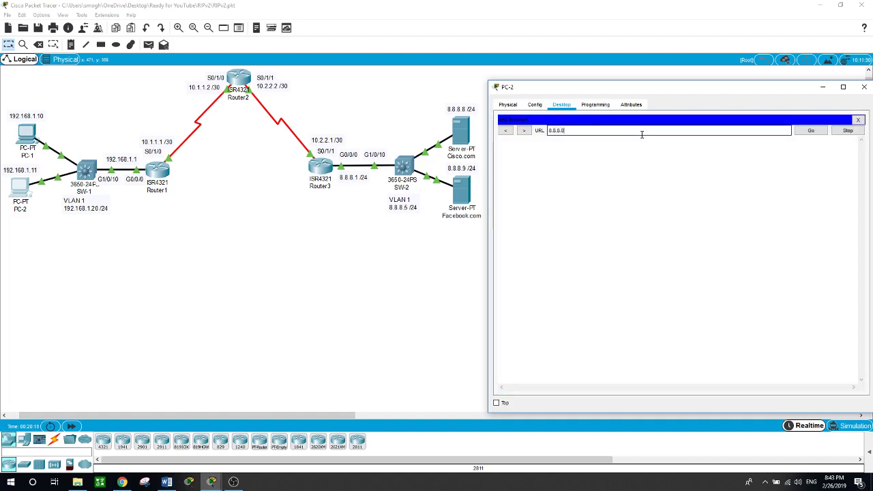
key("Return")
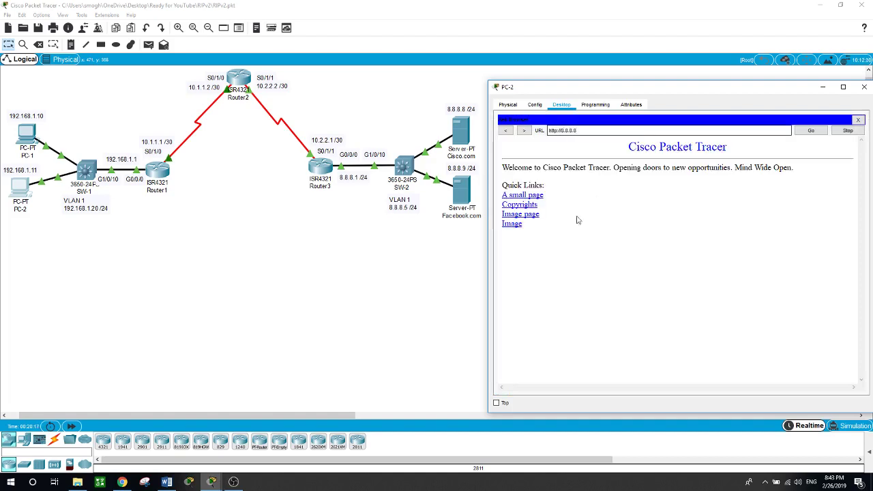
left_click(526, 215)
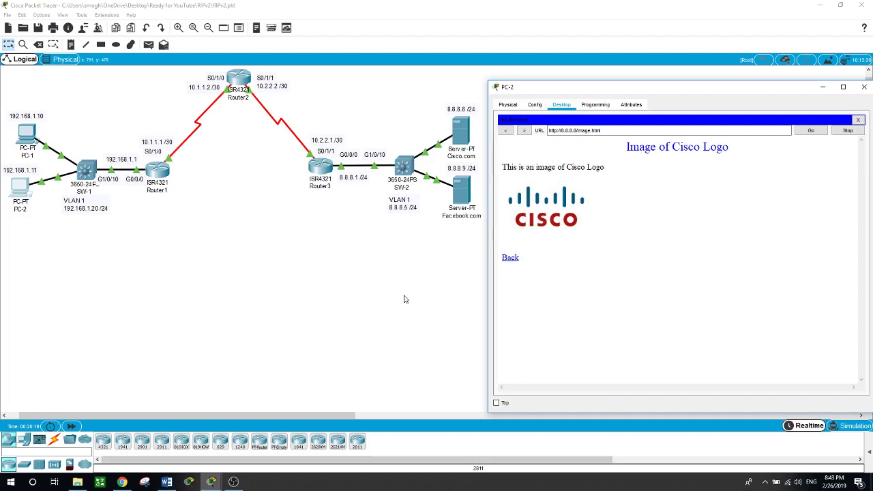
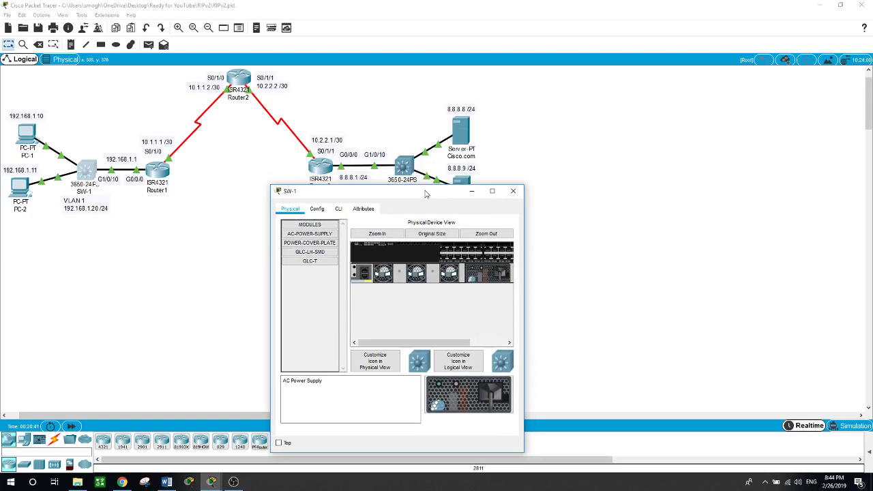
Open SW-1's command line in a widened device window and enter privileged EXEC mode with en.
left_click_drag(524, 298, 780, 297)
left_click(338, 236)
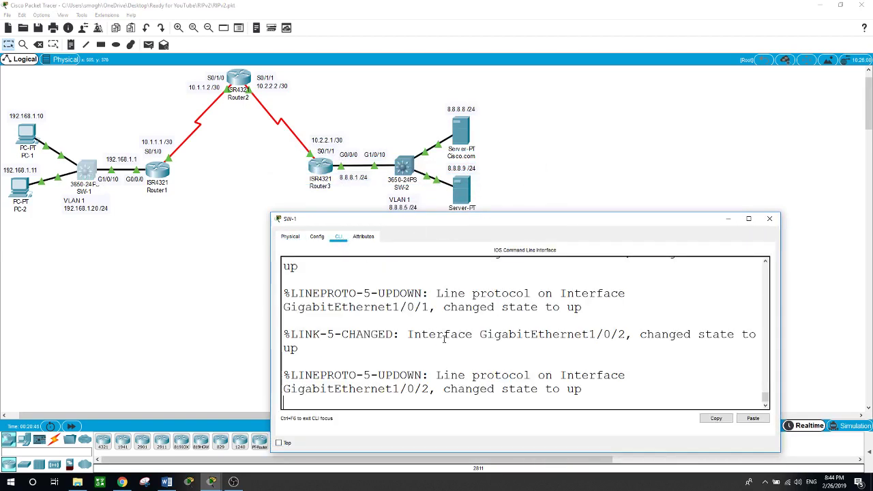
key("Return")
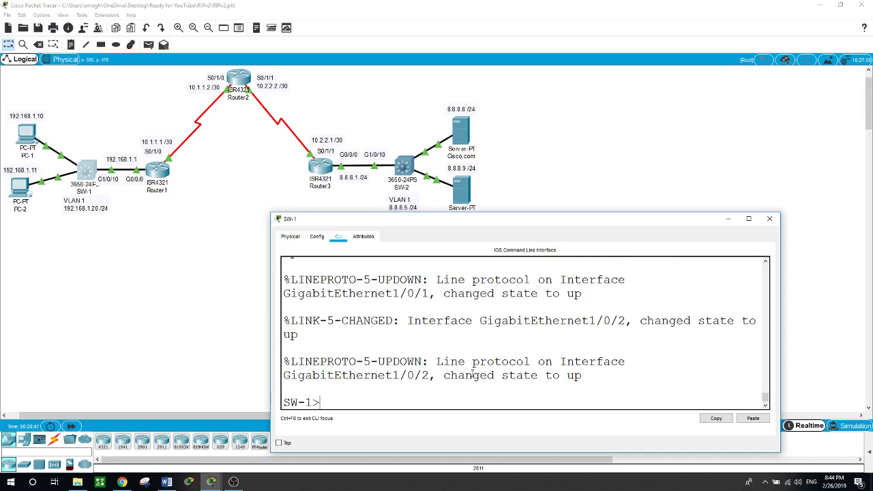
type("en")
key("Return")
List SW-1's interface status and IP addresses with show ip int brief.
type("show")
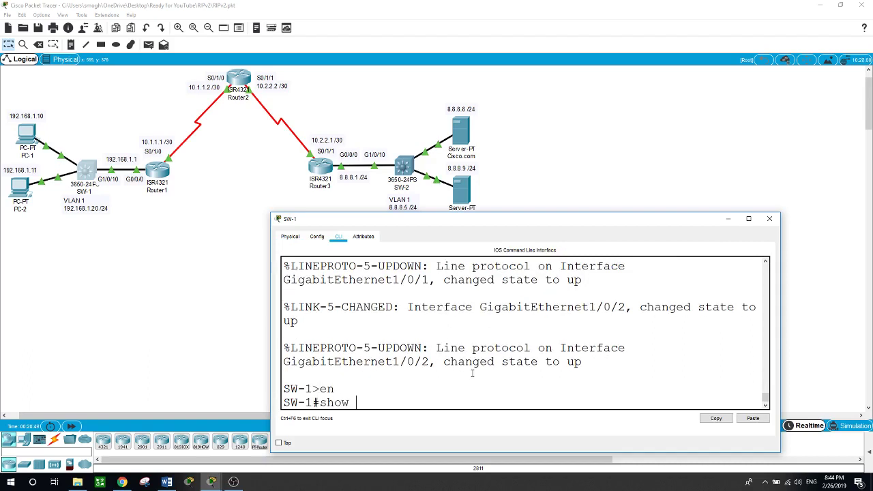
type(" ip int breif")
key("Return")
type("show")
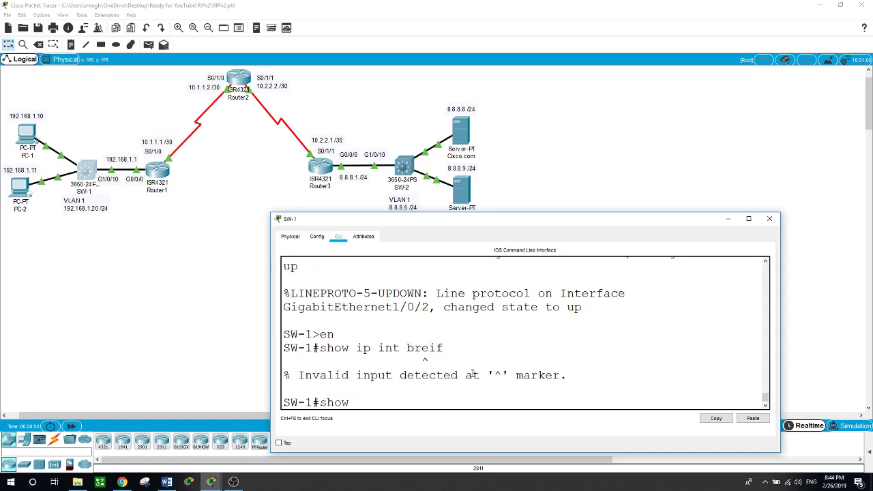
type(" ip int brief")
key("Return")
key("space")
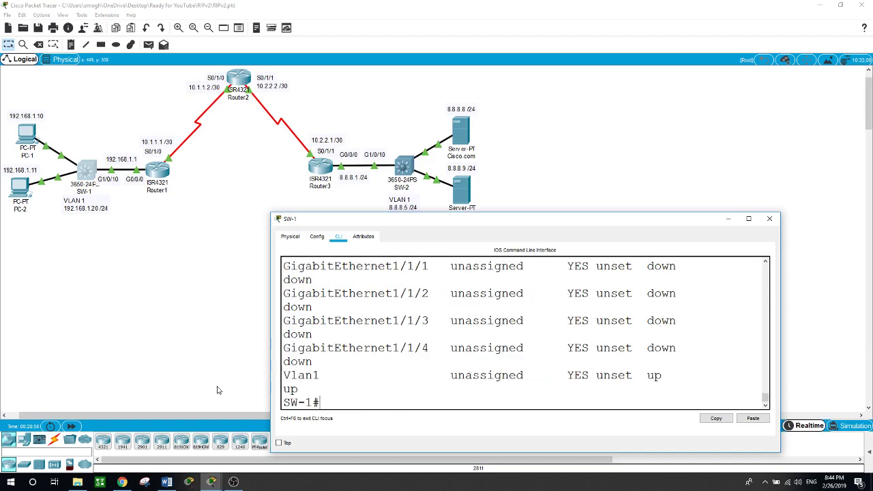
Reopen SW-1's command line in a wider window and review the interface listing through Vlan1.
key("alt+F4")
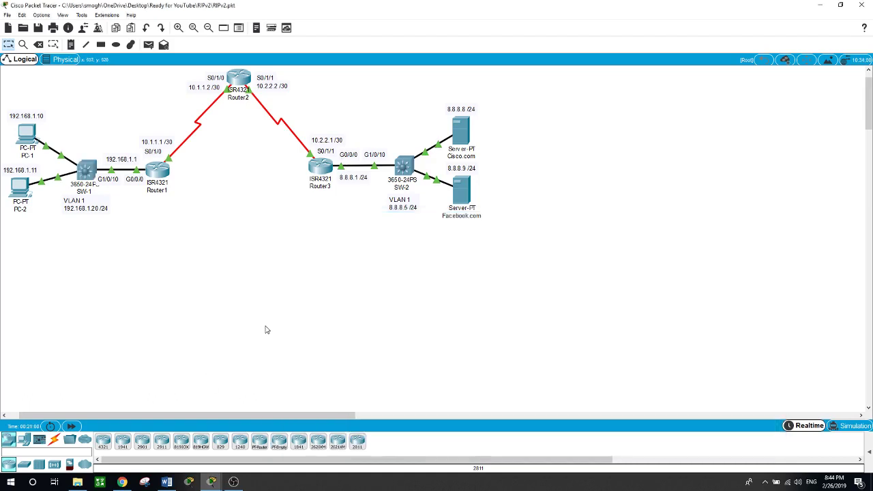
left_click(91, 176)
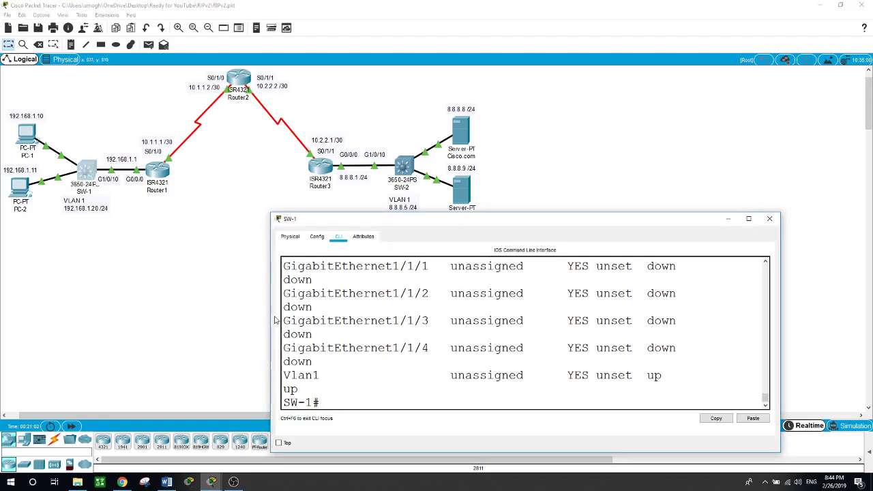
left_click_drag(271, 320, 130, 321)
scroll(258, 366, "up", 8)
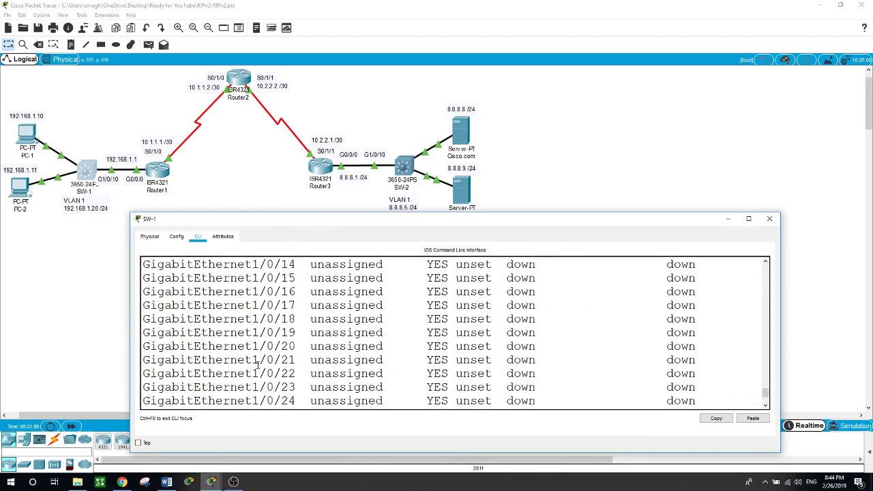
scroll(257, 365, "down", 4)
scroll(258, 366, "down", 4)
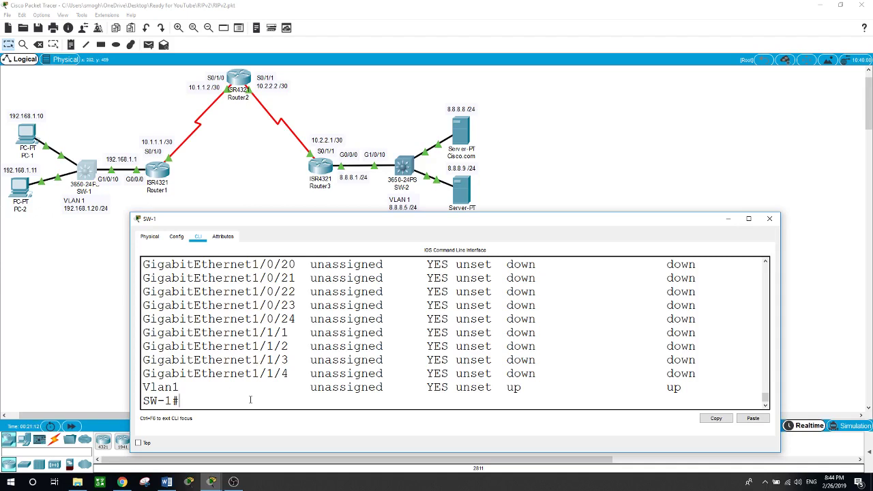
Enter global configuration mode on SW-1 and enable interface VLAN 1 with no shut.
type("in")
key("BackSpace")
key("BackSpace")
type("conf t")
key("Return")
type("int vlan 1")
key("Return")
type("no shut")
key("Return")
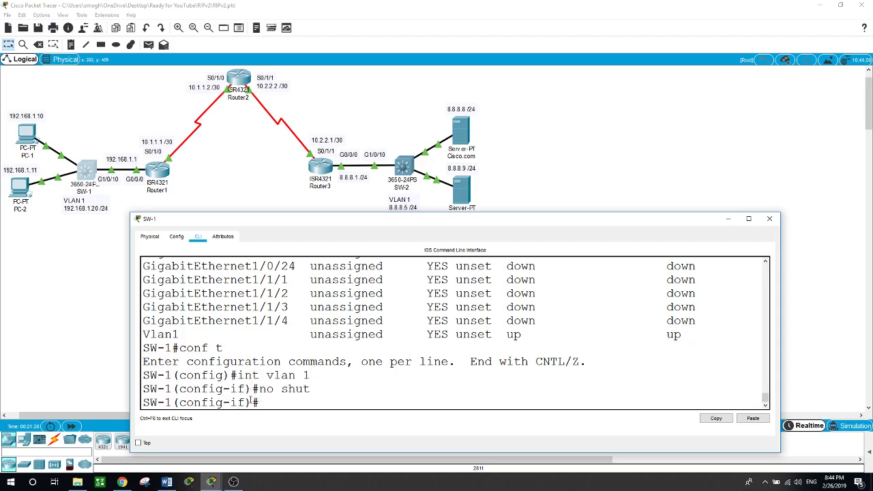
Assign 192.168.1.20 with mask 255.255.255.0 to SW-1's VLAN 1, keep it enabled with no shut, and return to privileged EXEC mode.
type("ip address 192.168.1.20")
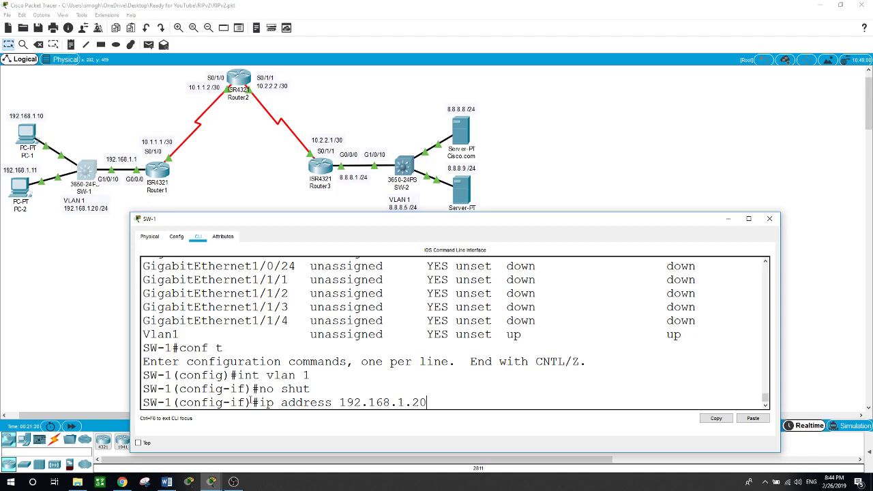
type(" 255.255.255.0")
key("Return")
type("no shut")
key("Return")
key("Return")
type("exit")
key("Return")
key("Return")
type("exit")
key("Return")
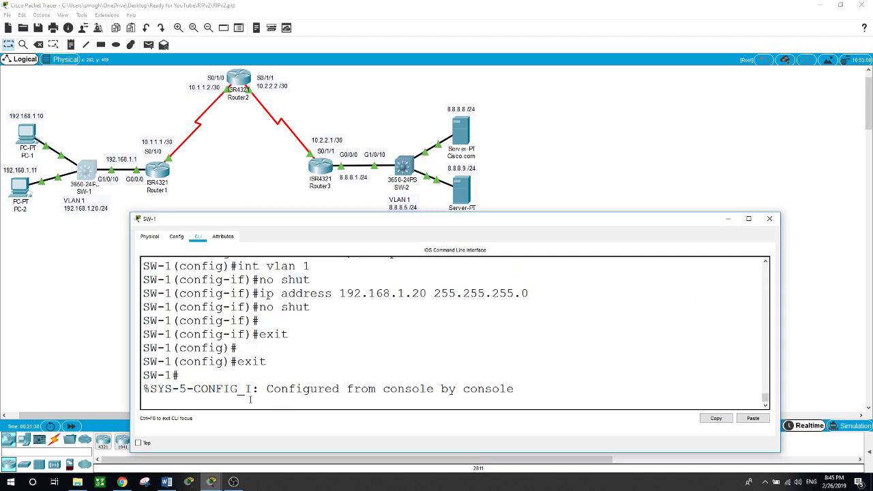
Check SW-1's default gateway information with show ip route.
key("Return")
type("show ip roue")
key("BackSpace")
key("BackSpace")
type("ute")
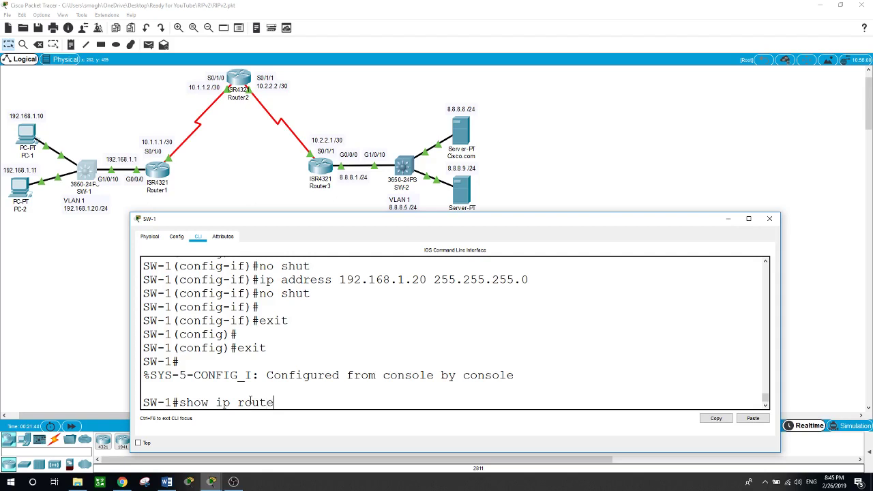
key("Return")
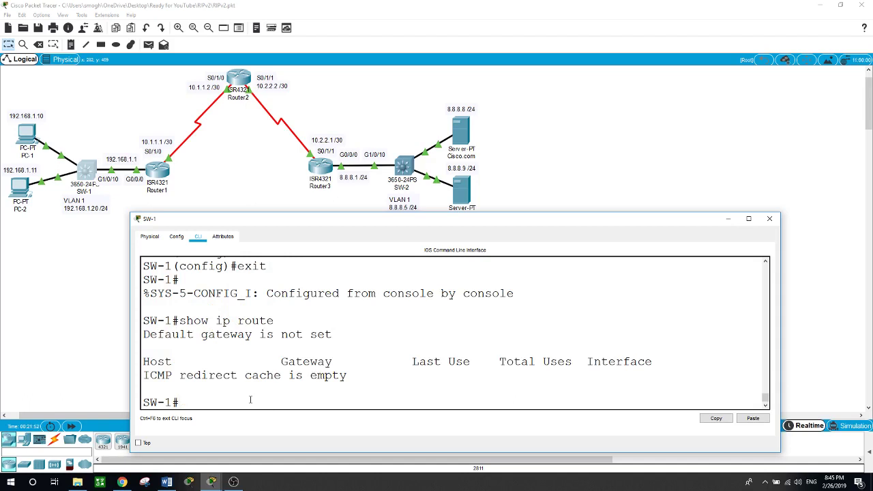
Set SW-1's default gateway to 192.168.1.1 with ip default-gateway and leave configuration mode.
type("conf t")
key("Return")
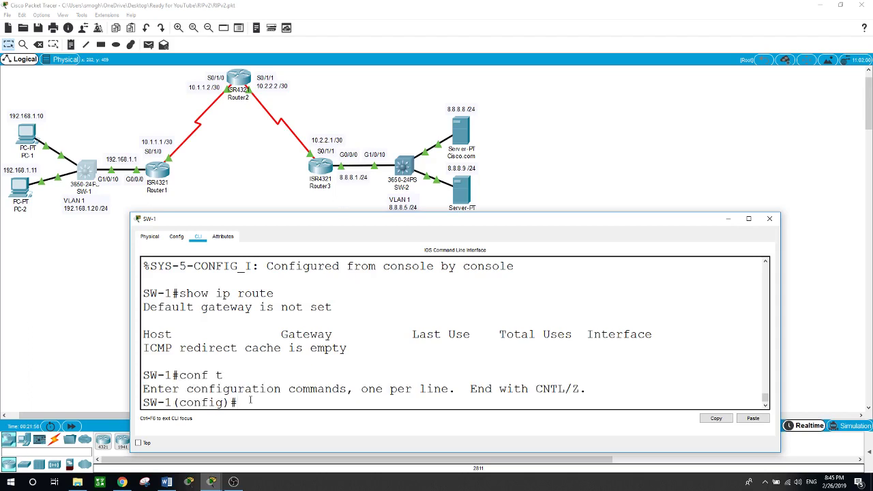
type("ip")
type(" default-")
type("g")
key("Tab")
type("1")
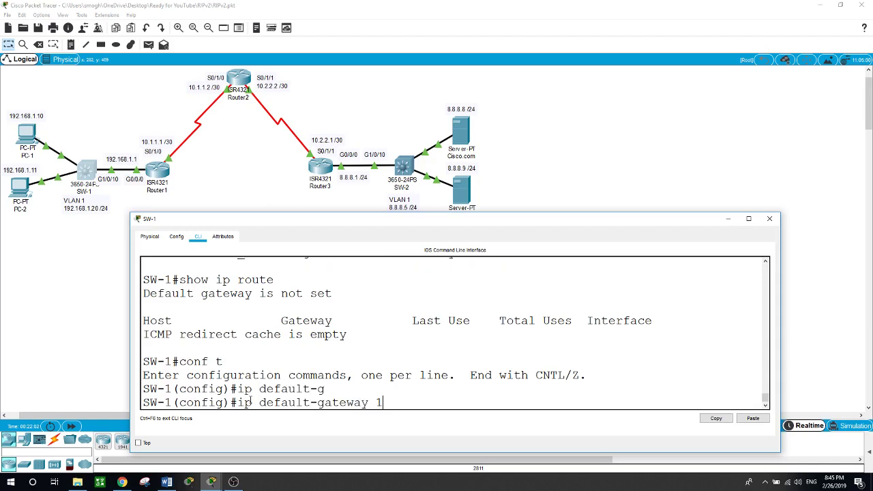
type("92.168.1")
key("Return")
type("exit")
key("Return")
Ping the Cisco.com server at 8.8.8.8 from SW-1.
type("ping")
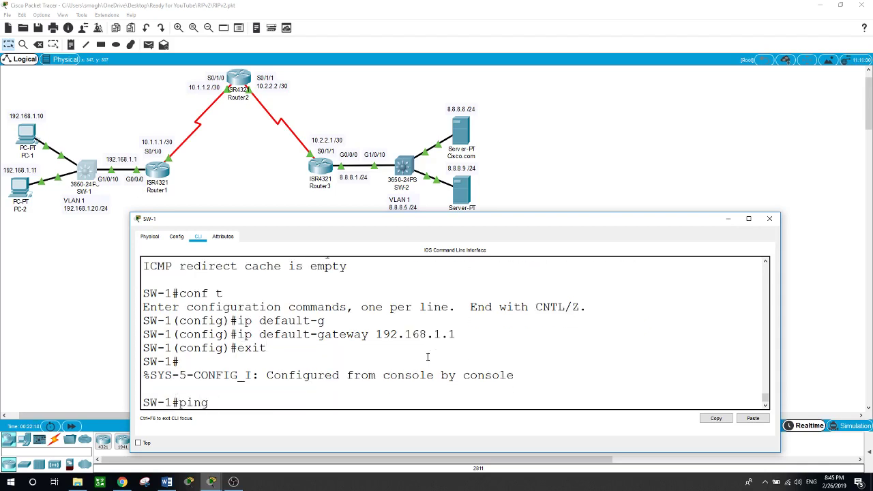
type(" 8.8.8.8")
key("Return")
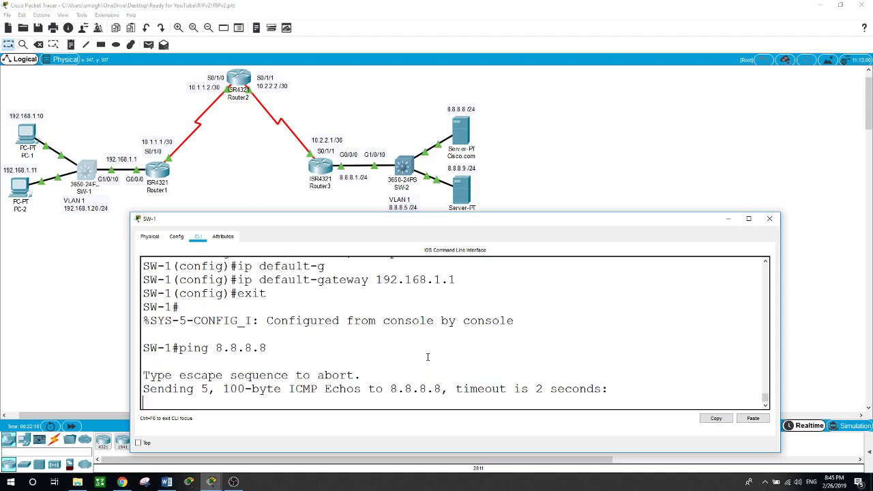
Trace the route from SW-1 to 8.8.8.8 with traceroute, then return to the topology.
type("traceroute 8.8.8")
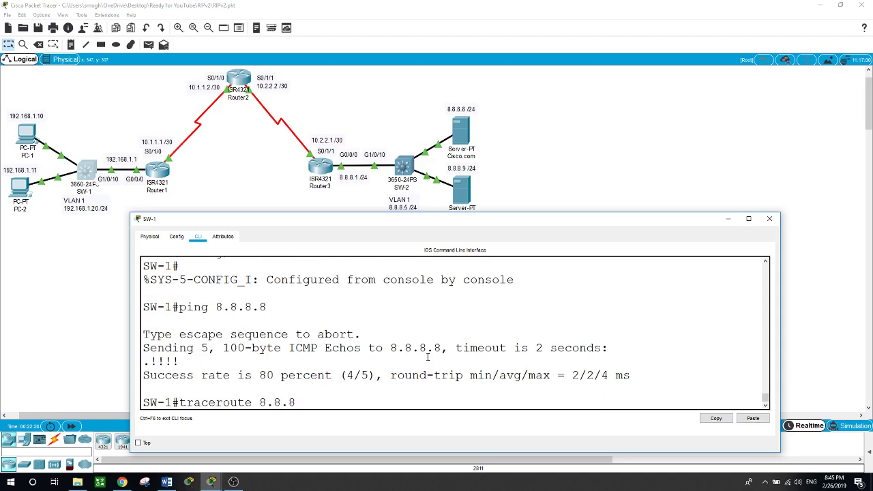
type(".88")
key("Return")
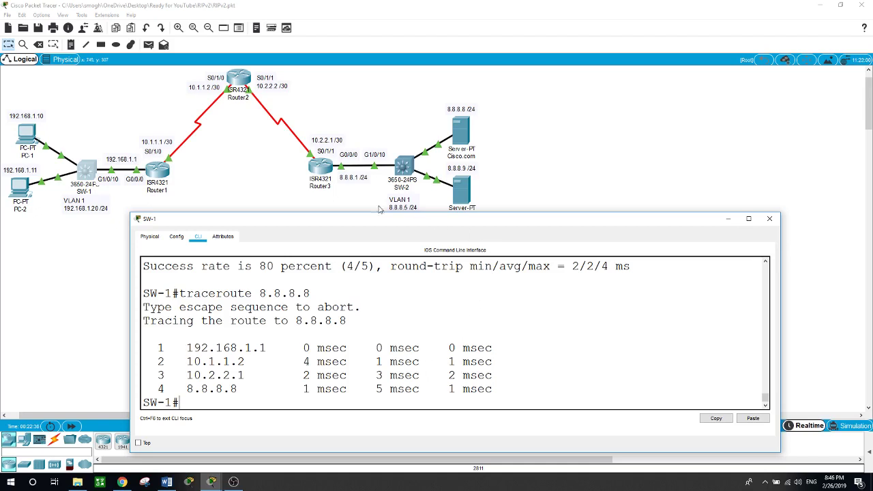
left_click(374, 200)
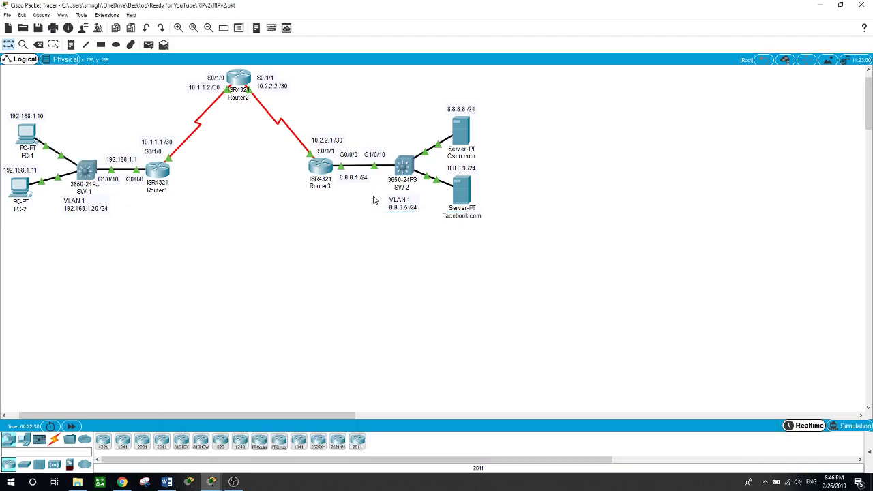
Open SW-2's command line in a widened device window and enter privileged EXEC mode with en.
left_click(403, 165)
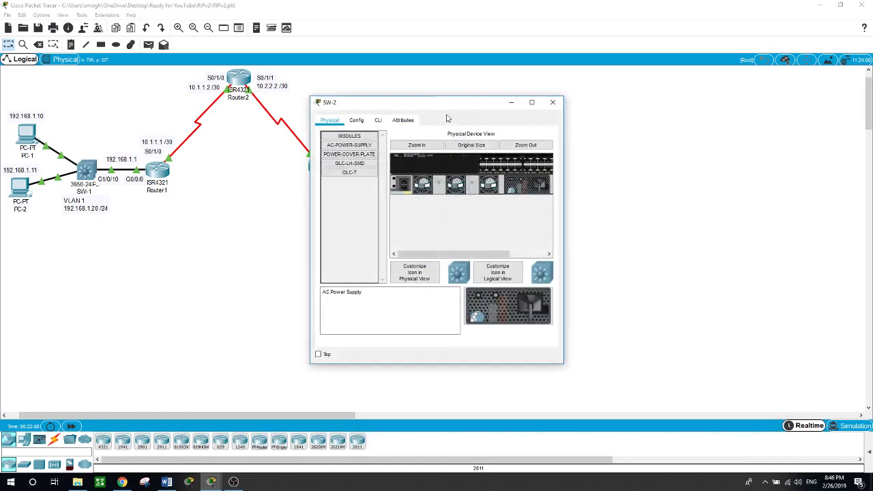
left_click_drag(451, 140, 332, 225)
left_click_drag(444, 304, 830, 305)
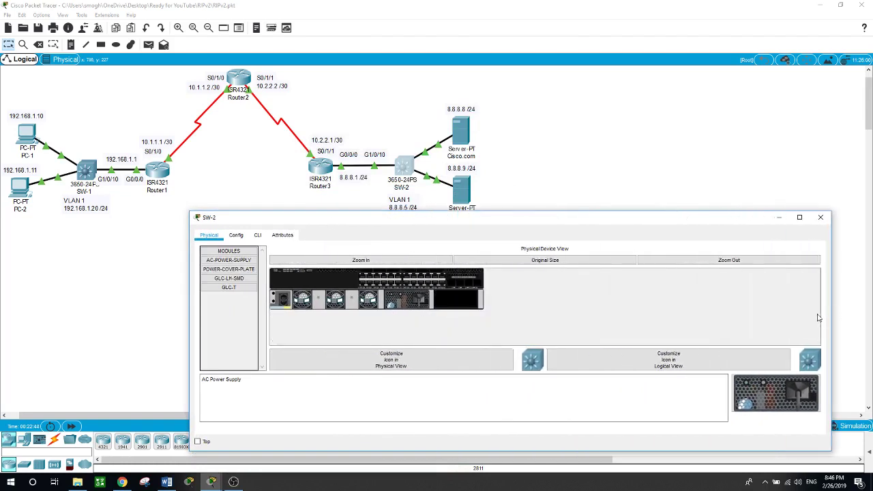
left_click(257, 235)
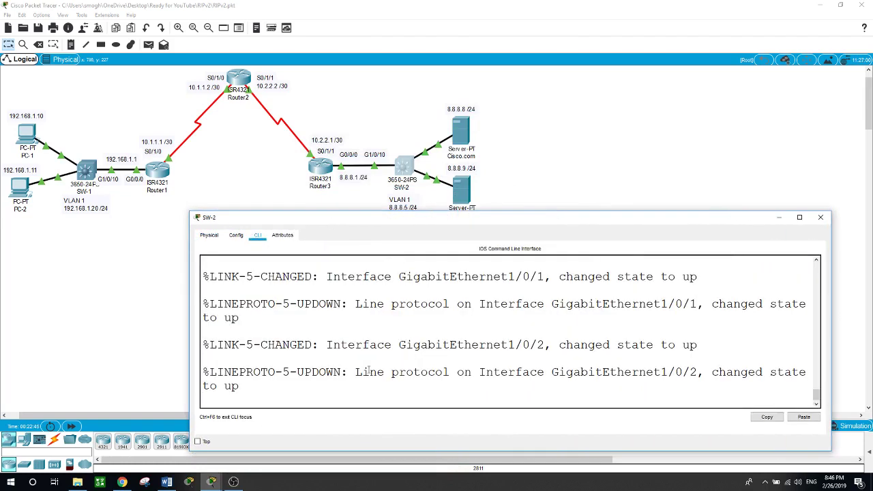
key("Return")
type("en")
key("Return")
type("comnf t")
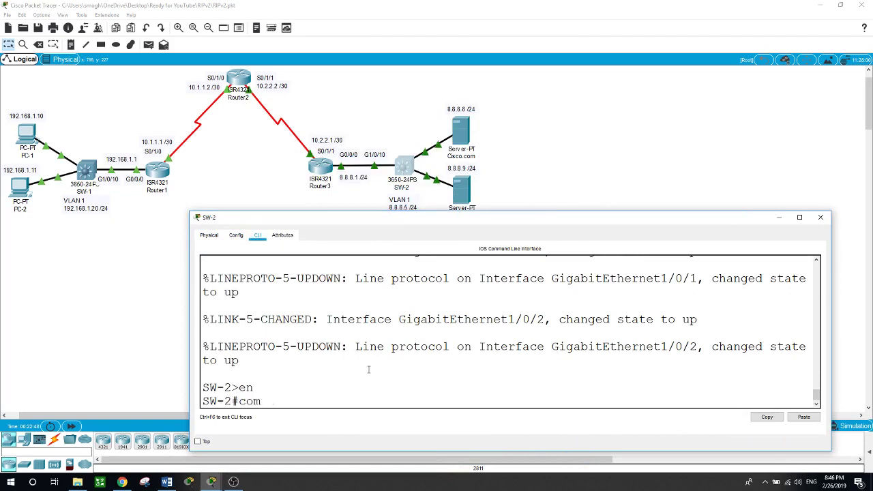
key("BackSpace")
key("BackSpace")
key("BackSpace")
type("nf t")
key("Return")
type("exit")
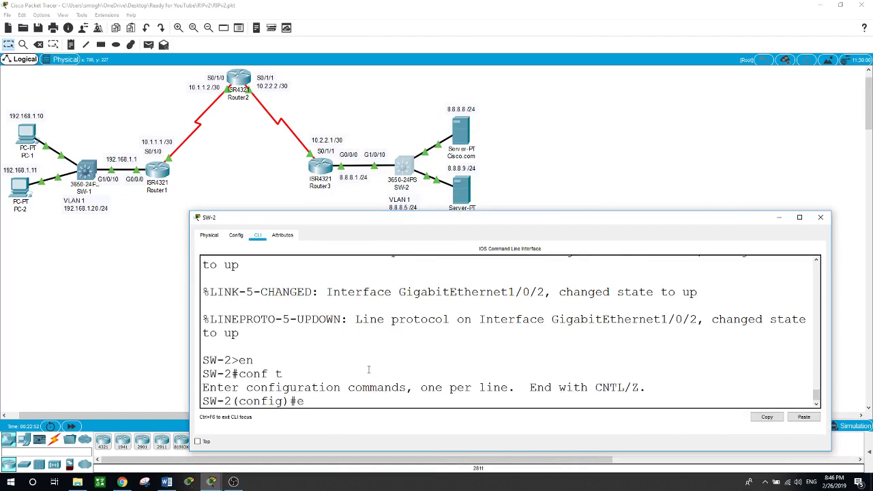
key("Return")
List SW-2's interfaces with show ip int brief and check the Vlan1 address.
type("show ip int brief")
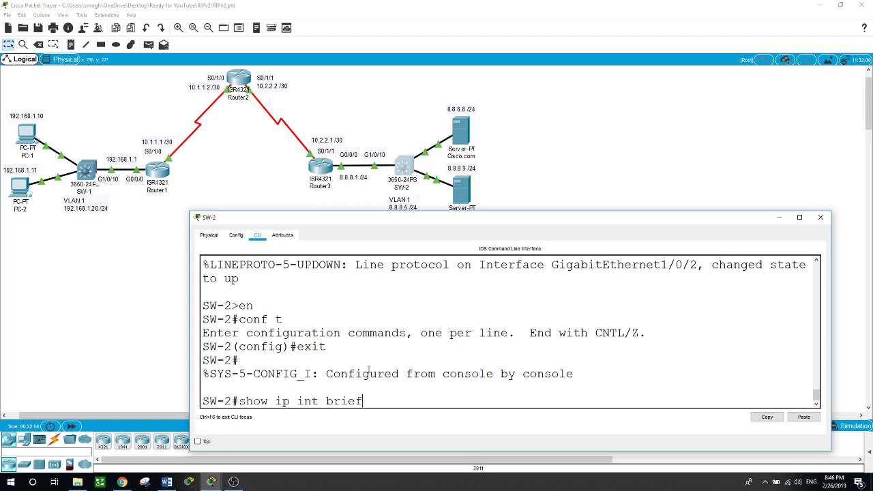
key("Return")
key("space")
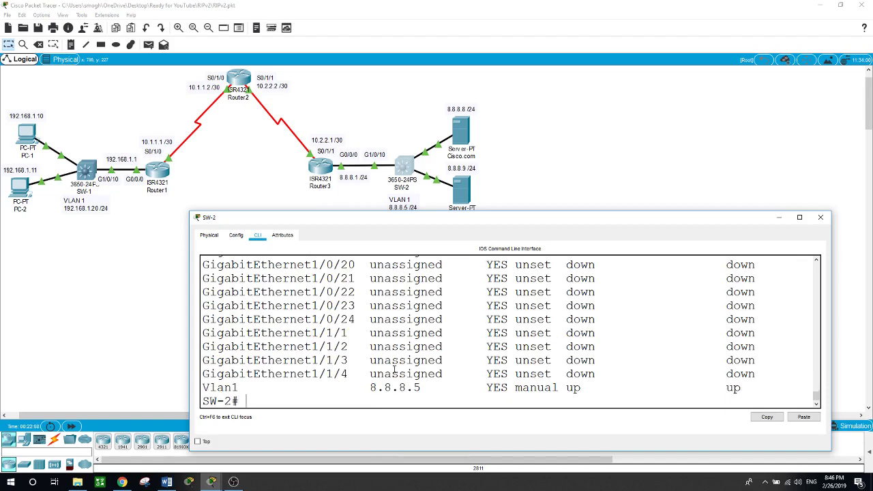
scroll(394, 369, "up", 5)
scroll(394, 369, "down", 5)
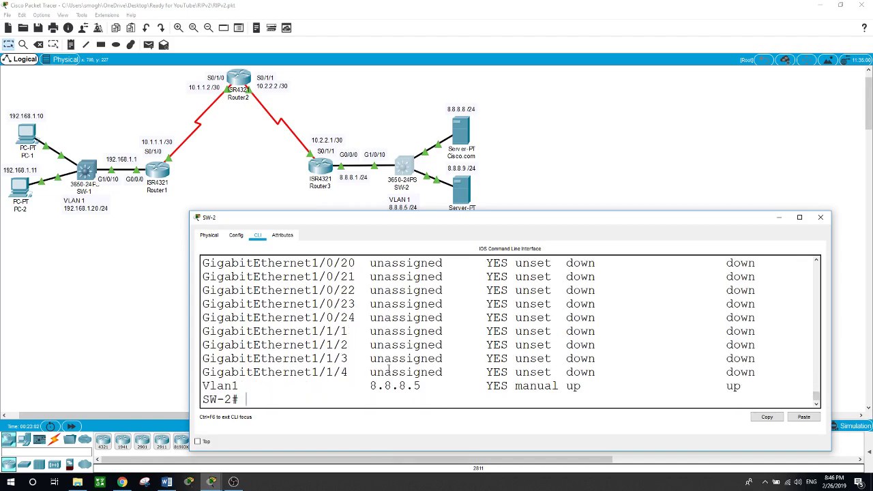
type("pin")
key("BackSpace")
key("BackSpace")
key("BackSpace")
key("BackSpace")
Ping cisco.com by name from PC-1's command prompt and close the PC-1 window.
left_click(29, 132)
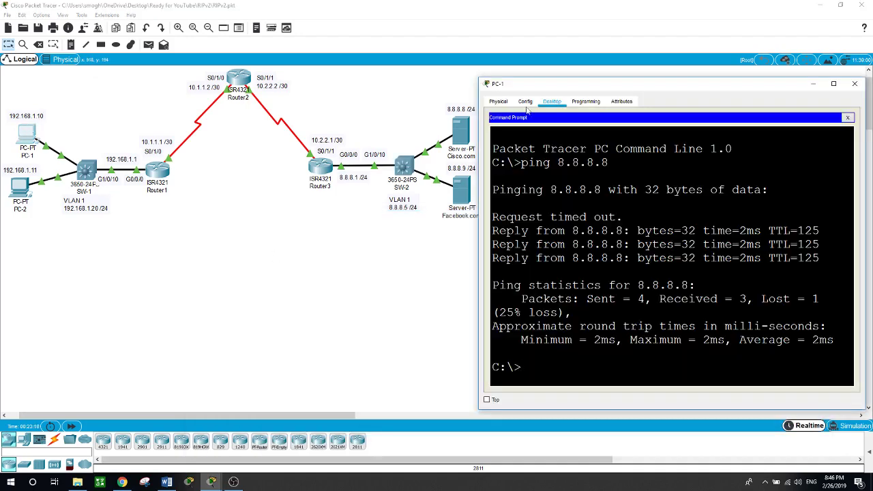
left_click_drag(546, 90, 547, 108)
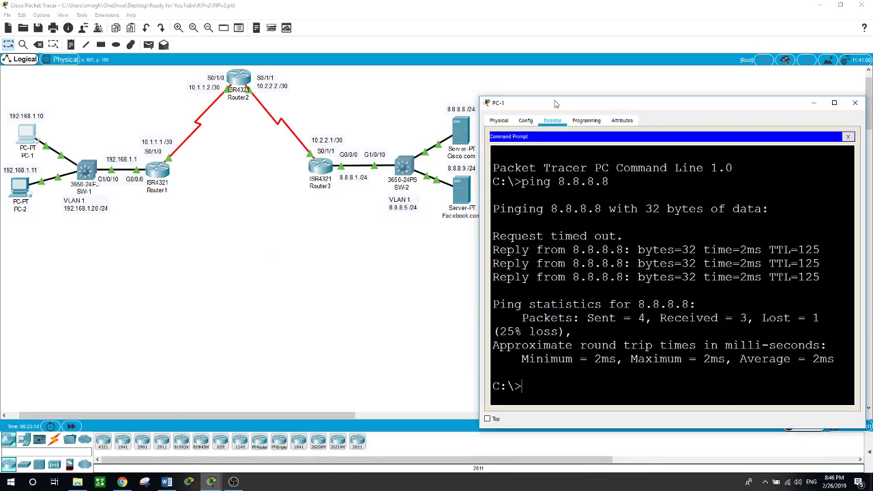
left_click_drag(579, 107, 575, 113)
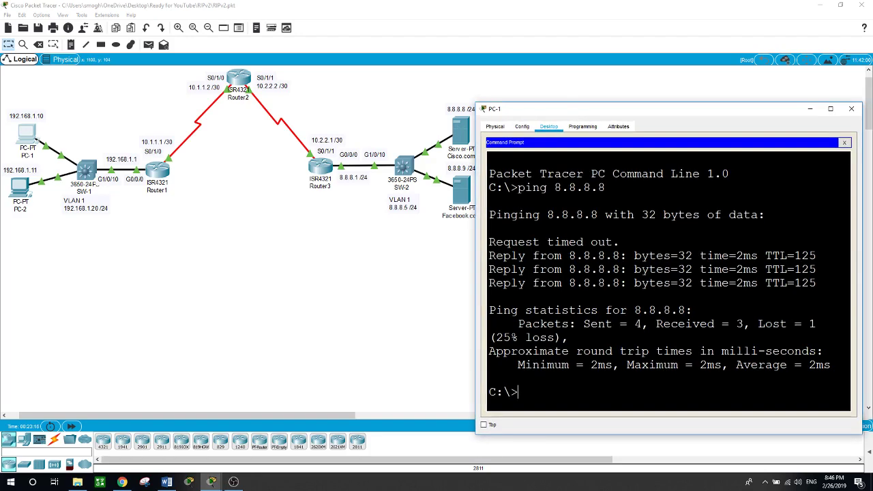
type("ping cisco.com")
key("Return")
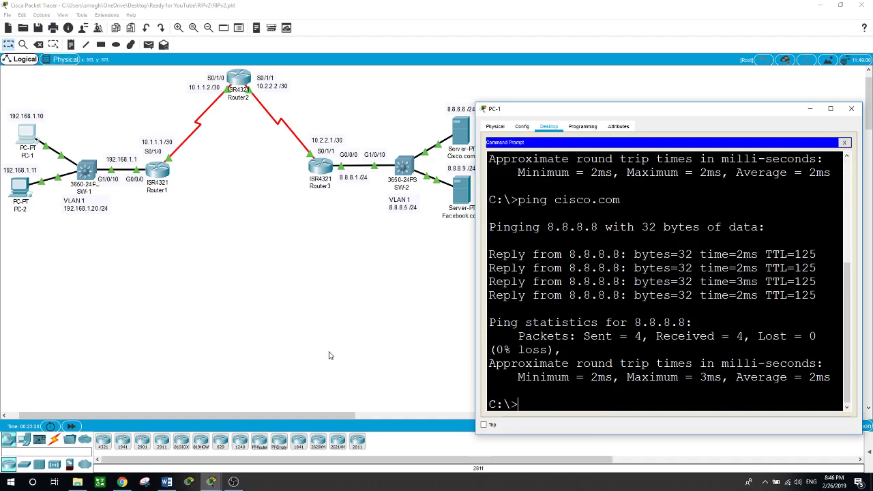
key("alt+F4")
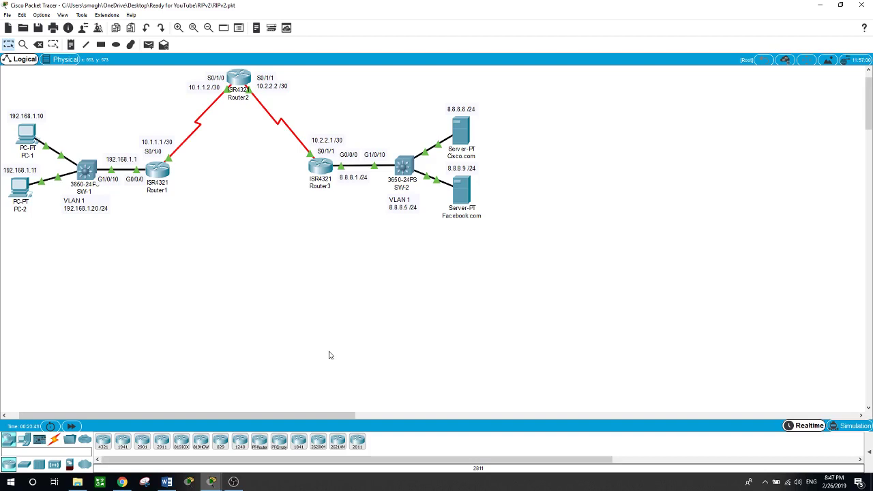
left_click(234, 483)
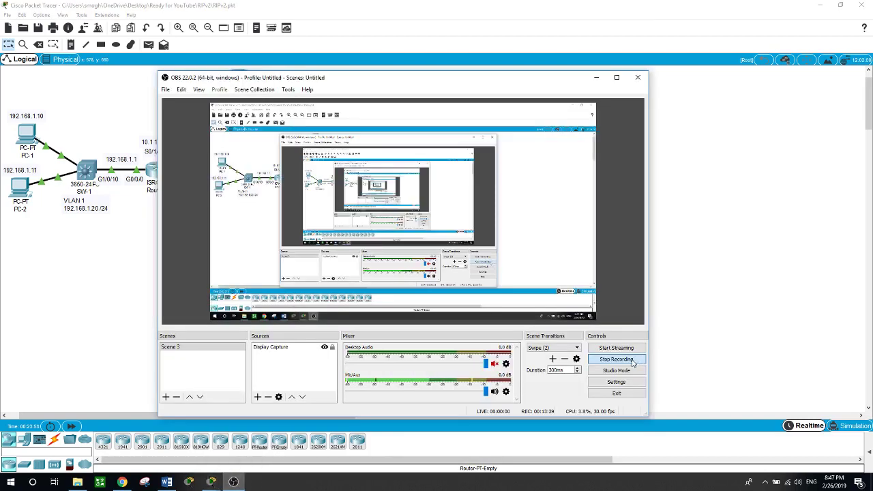